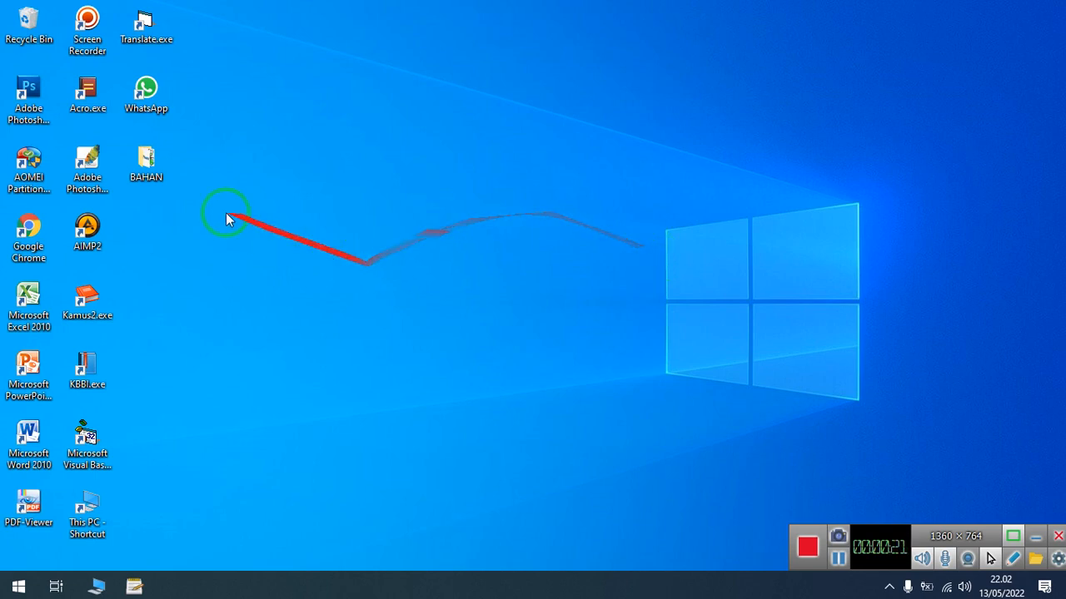
# - Open the BAHAN folder on the desktop, display its files as large icons, and minimize the window
pyautogui.doubleClick(145, 165)
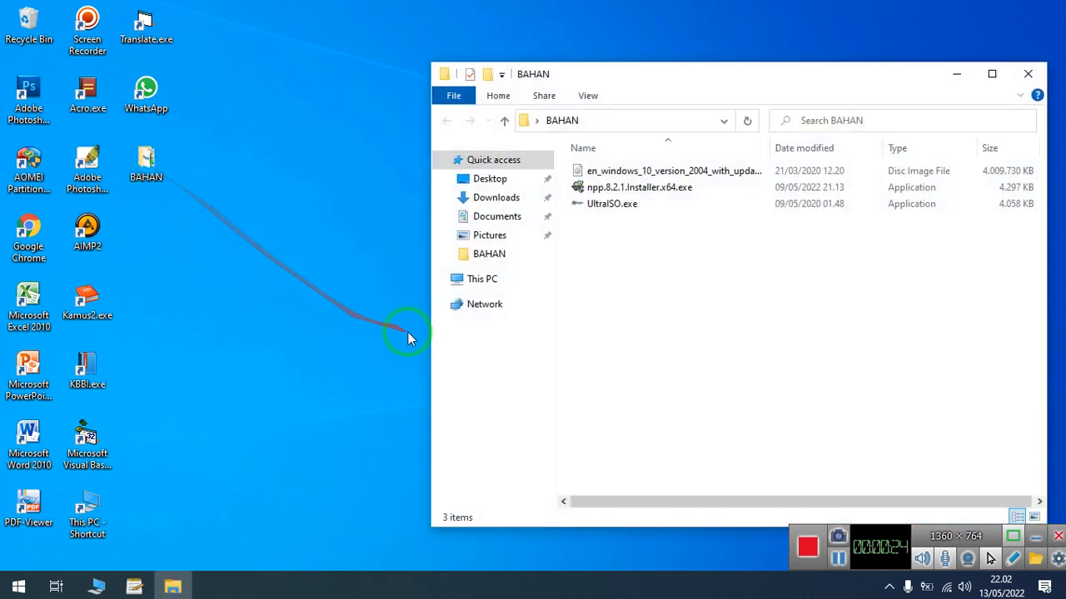
pyautogui.doubleClick(736, 77)
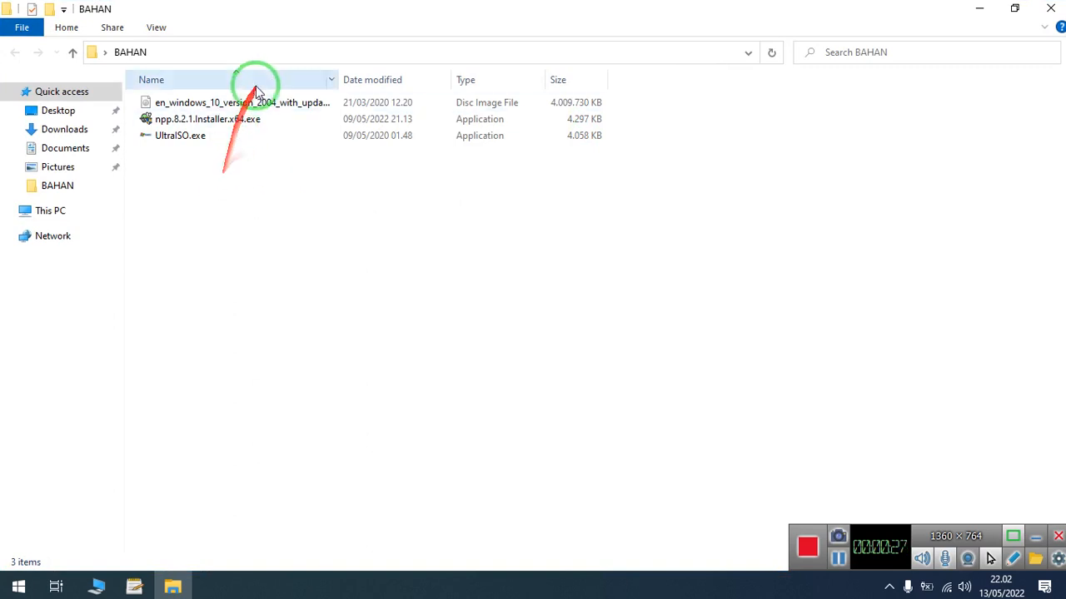
pyautogui.click(275, 102)
pyautogui.click(502, 274)
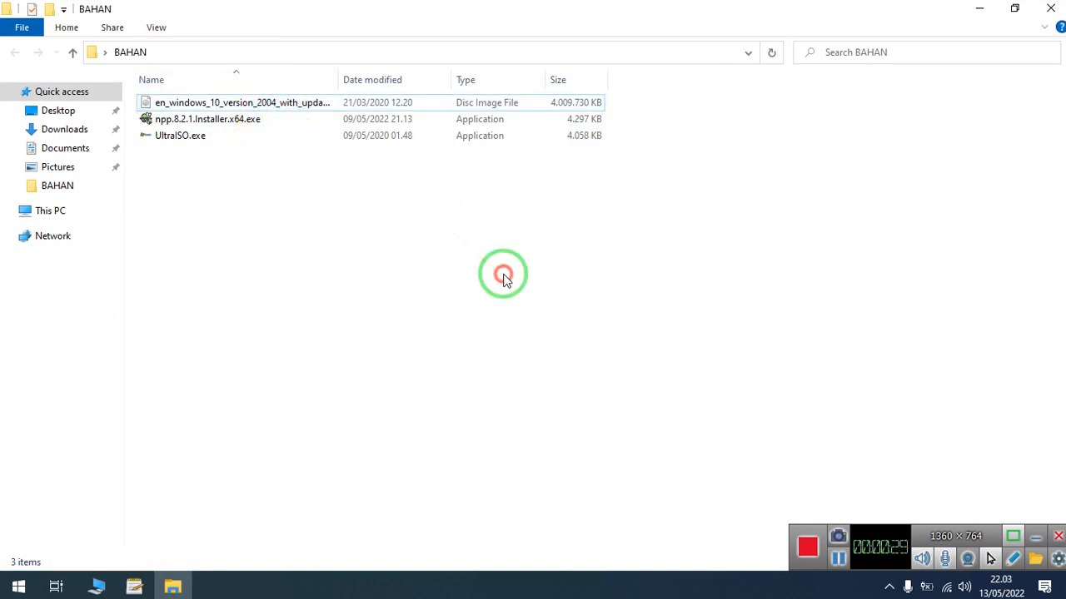
pyautogui.click(250, 119)
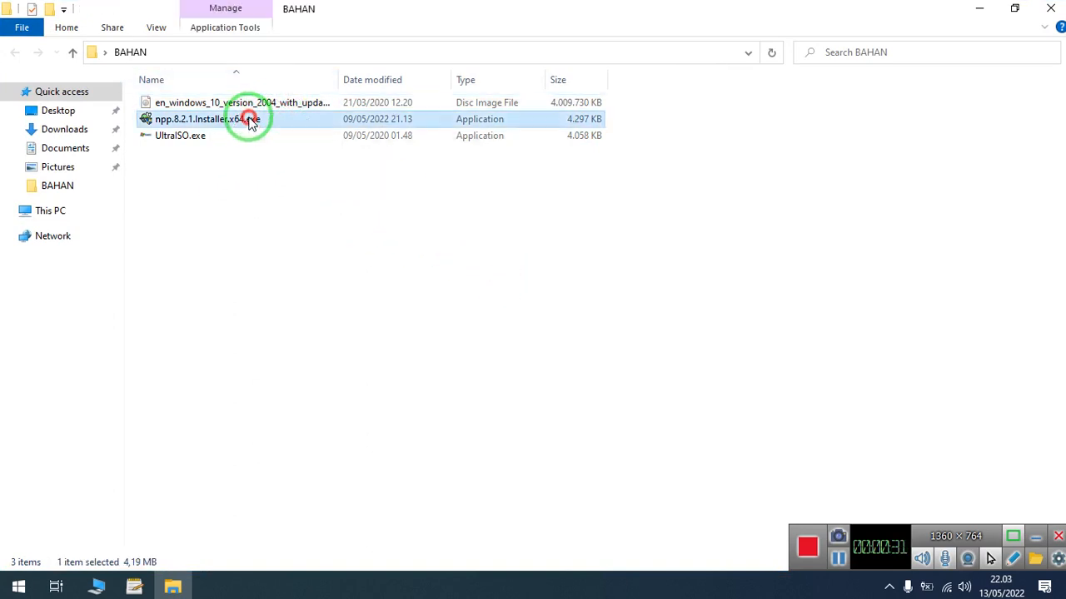
pyautogui.rightClick(231, 180)
pyautogui.moveTo(309, 195)
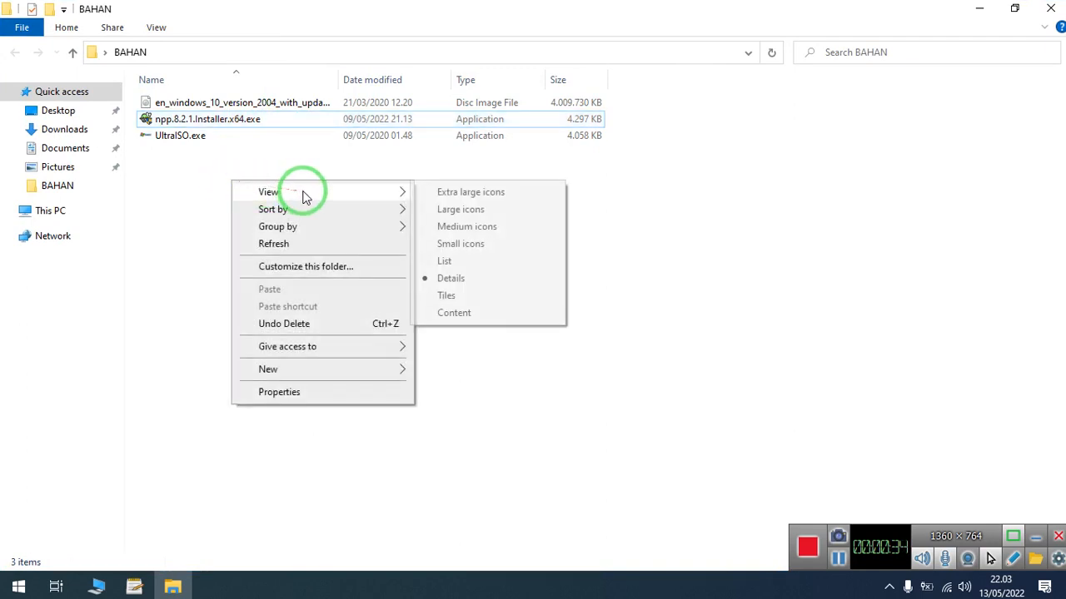
pyautogui.click(473, 210)
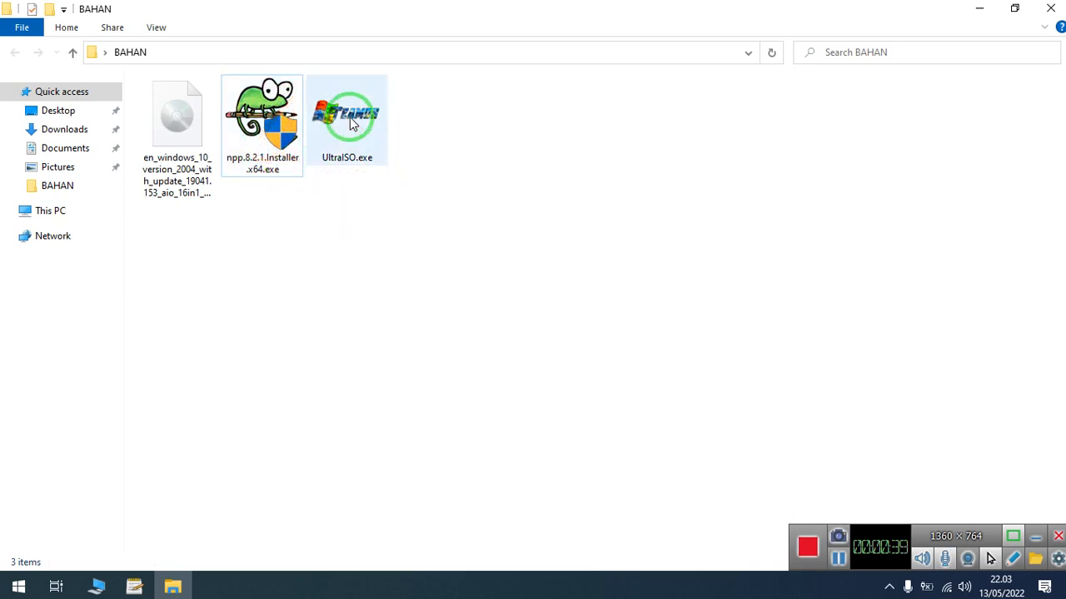
pyautogui.click(979, 8)
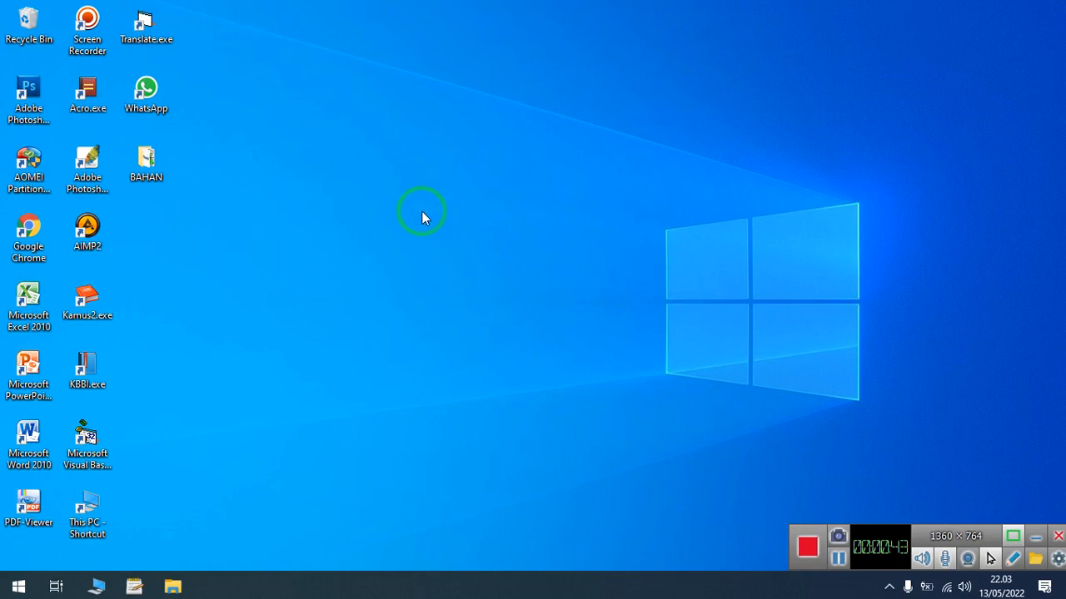
# - Open Google Chrome, dismiss the update notice and go to windowsafg.com
pyautogui.doubleClick(28, 235)
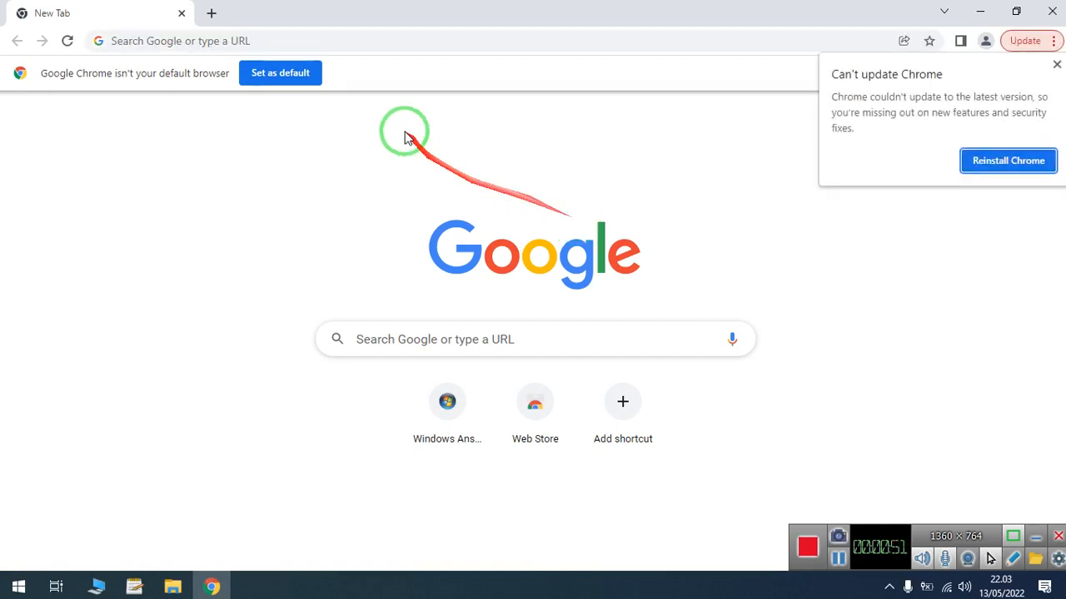
pyautogui.click(1059, 65)
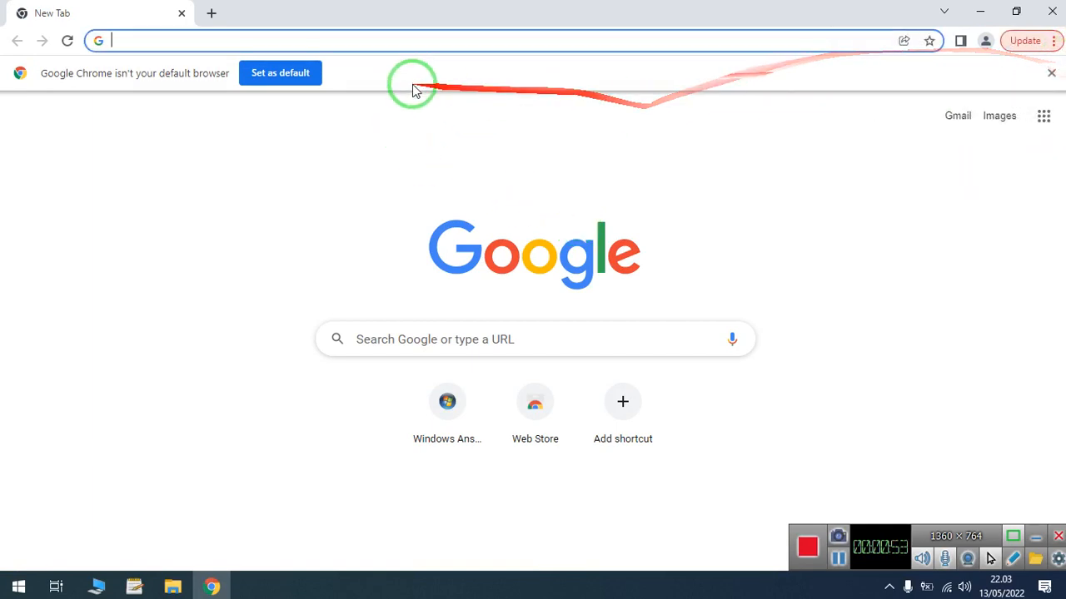
pyautogui.click(388, 42)
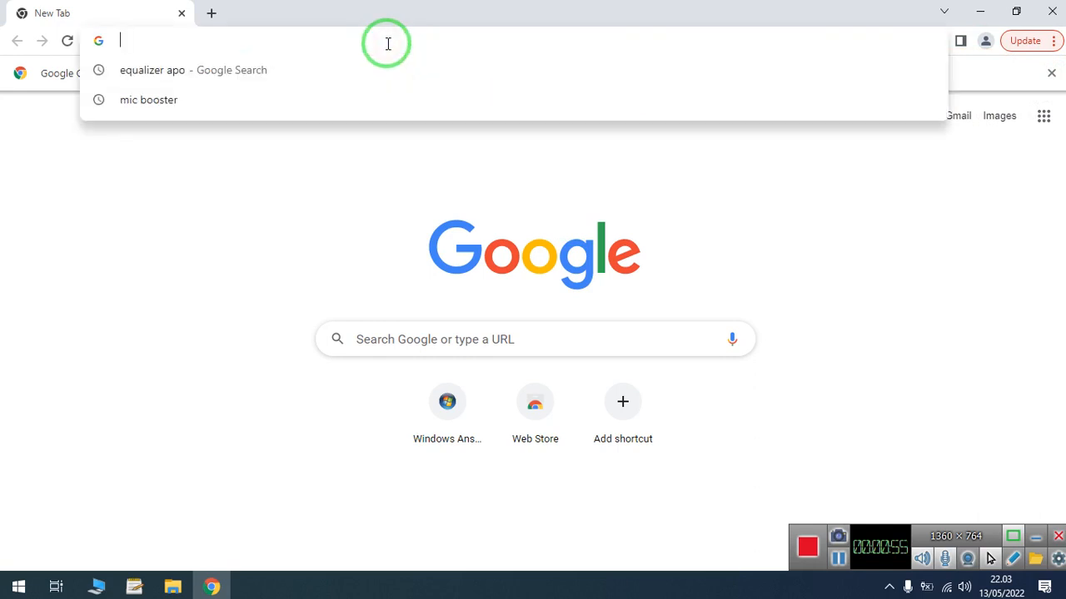
pyautogui.write('wi')
pyautogui.press('Right')
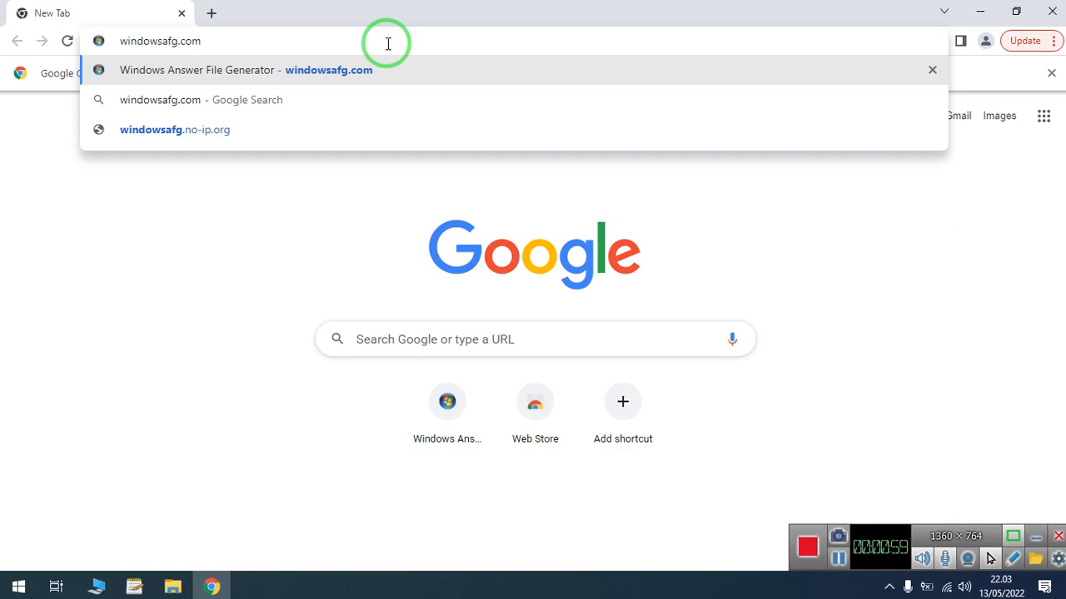
pyautogui.press('Return')
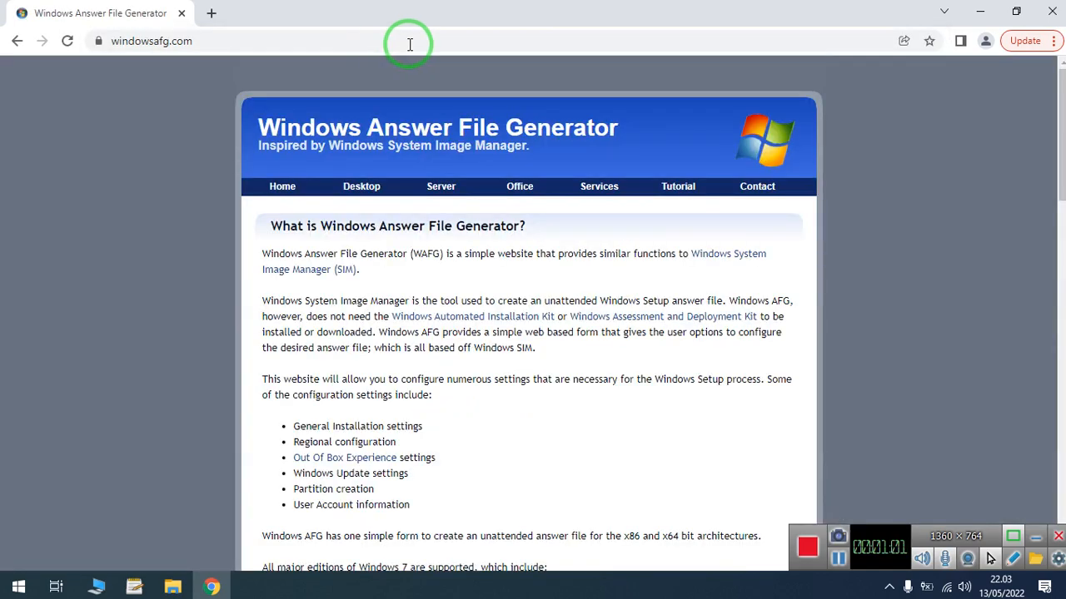
# - Open the desktop answer file form for Windows 10/11 UEFI
pyautogui.moveTo(1061, 160); pyautogui.dragTo(1061, 137)
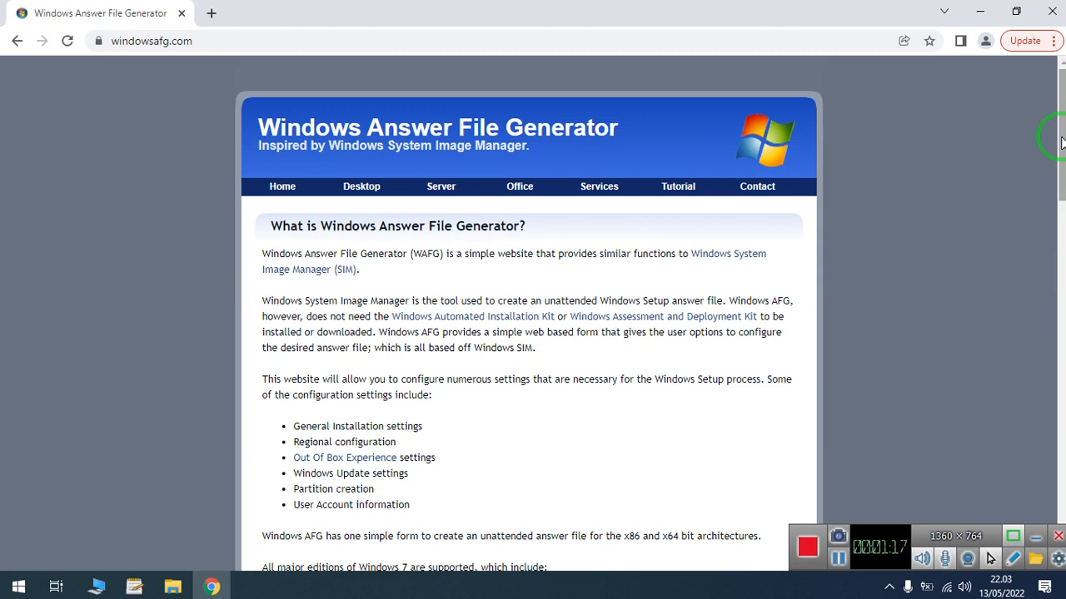
pyautogui.moveTo(362, 186)
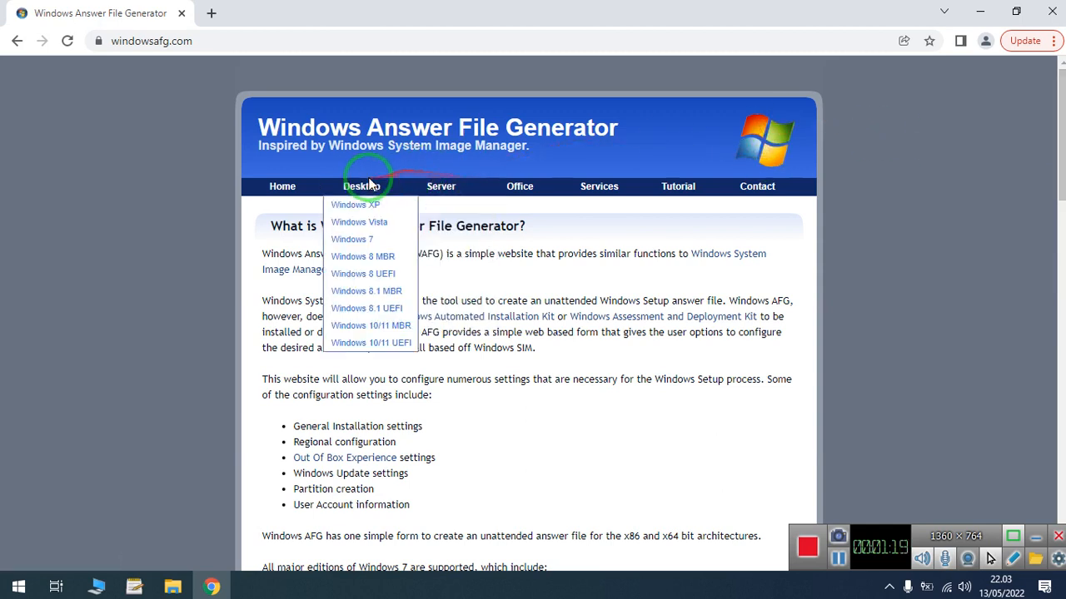
pyautogui.click(397, 347)
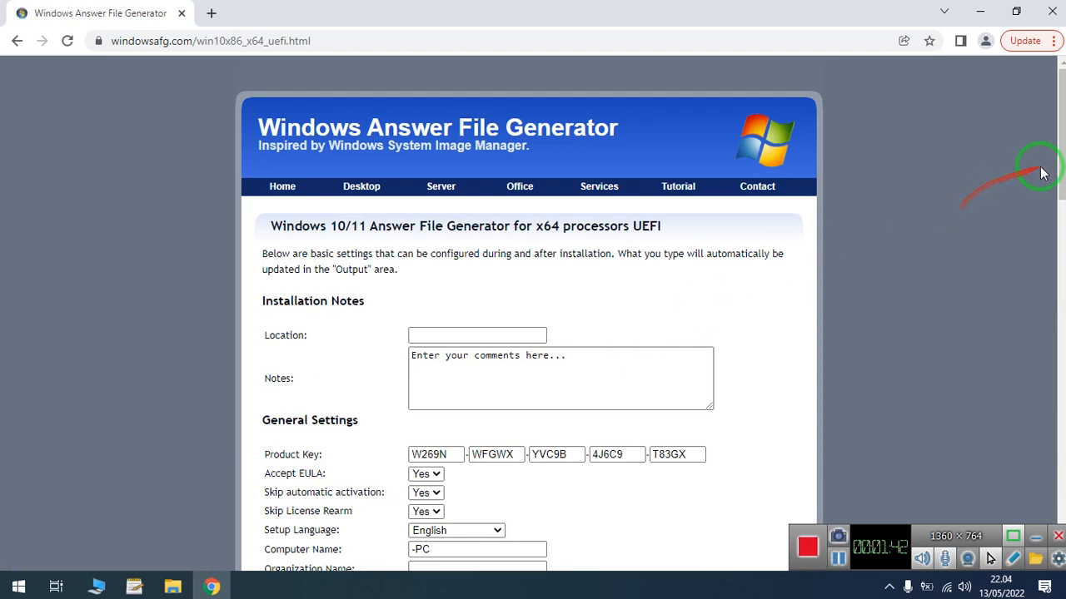
# - Enter Indonesia as the location in the installation notes
pyautogui.moveTo(1060, 144); pyautogui.dragTo(1059, 173)
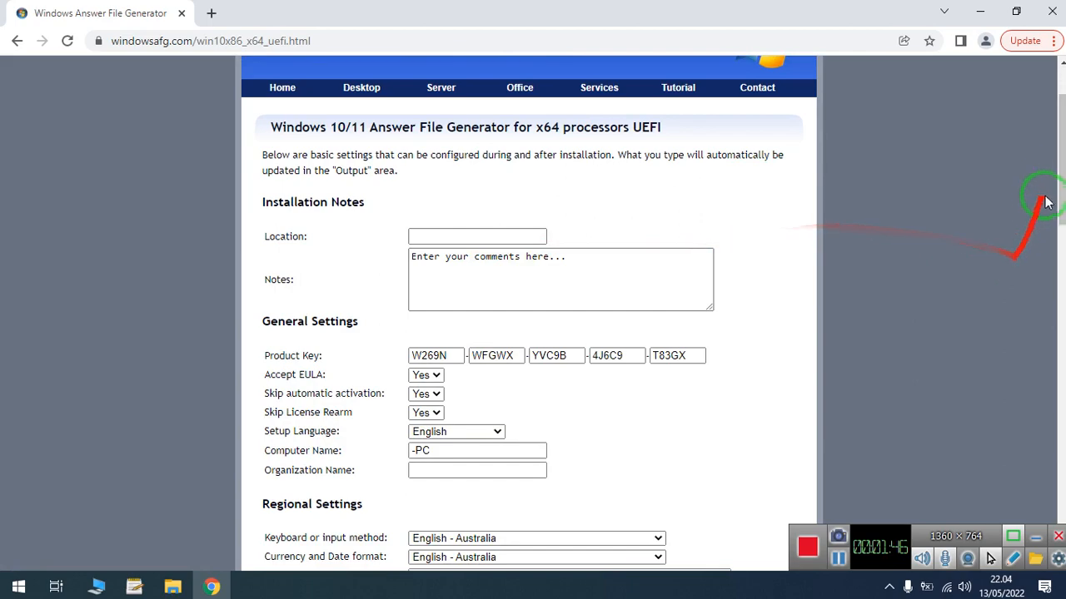
pyautogui.moveTo(1063, 192)
pyautogui.mouseDown()
pyautogui.moveTo(1062, 344)
pyautogui.moveTo(1063, 173)
pyautogui.mouseUp()
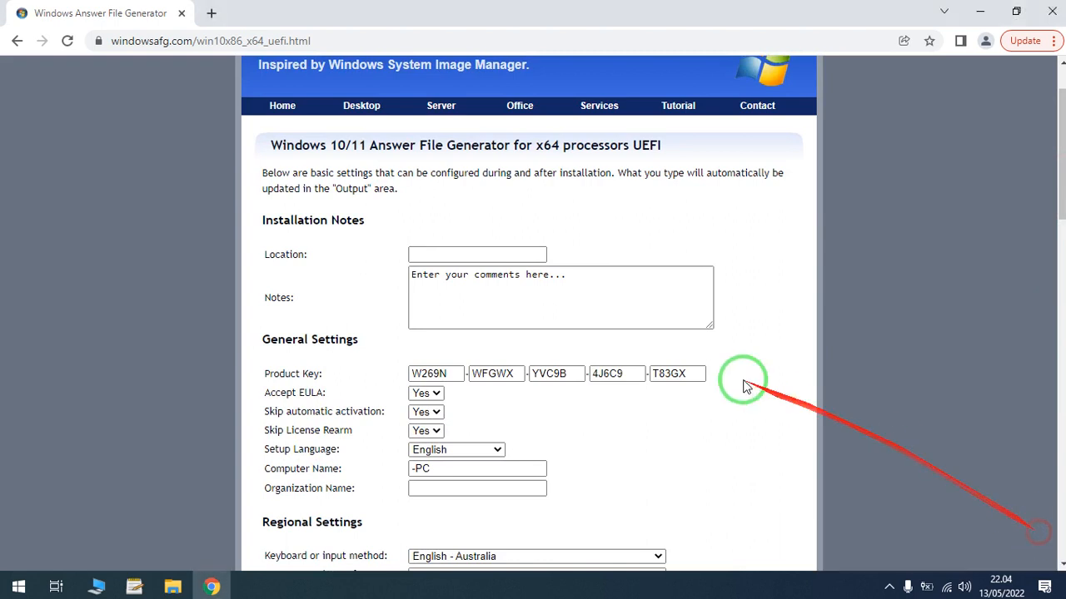
pyautogui.click(489, 255)
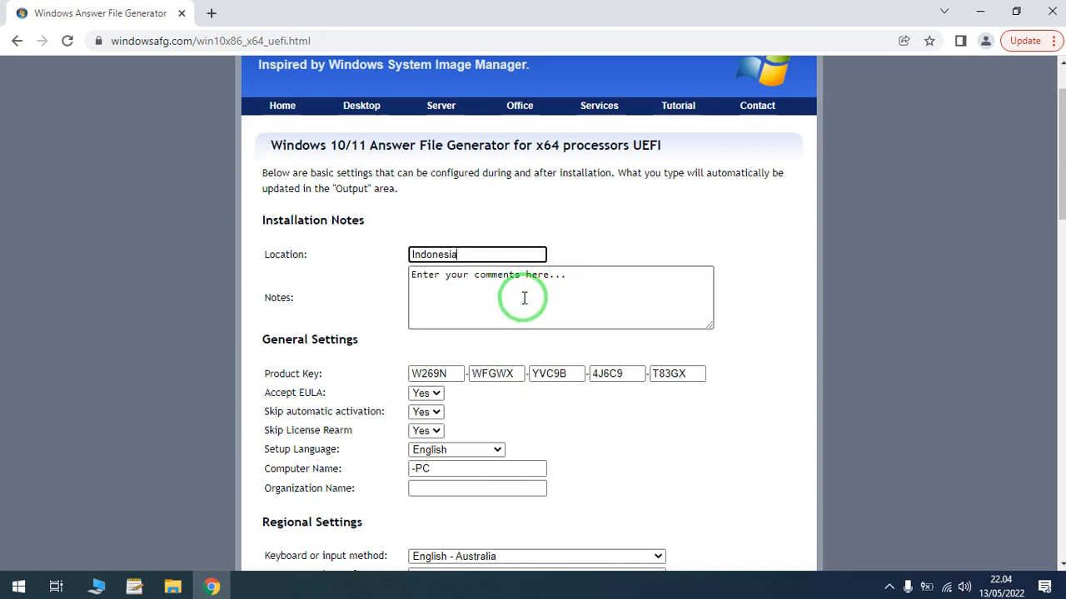
# - Check the available setup languages in the general settings and keep English
pyautogui.moveTo(1061, 174); pyautogui.dragTo(1061, 221)
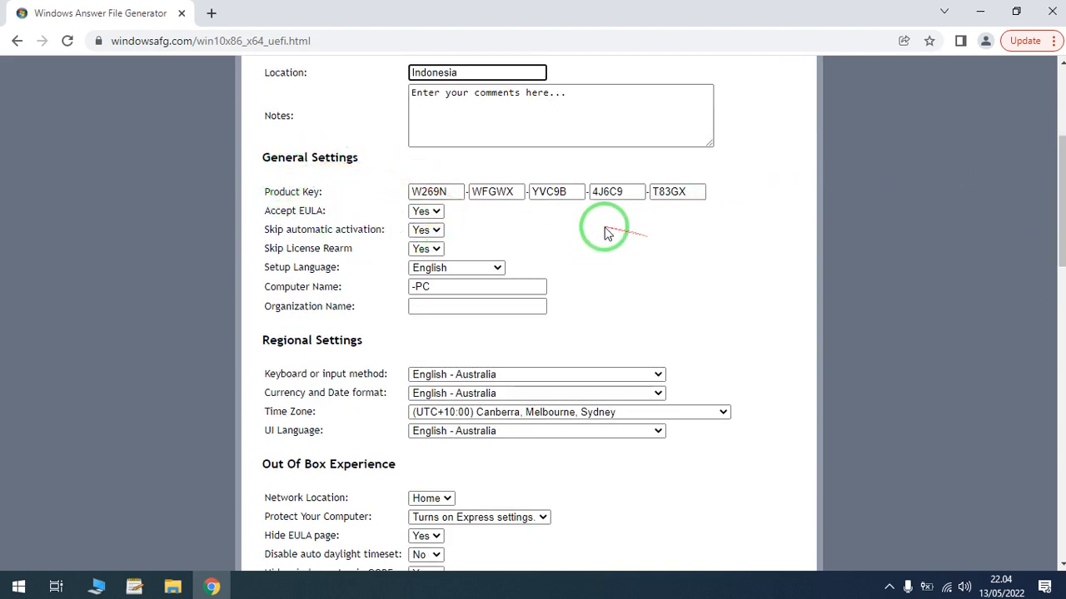
pyautogui.click(496, 268)
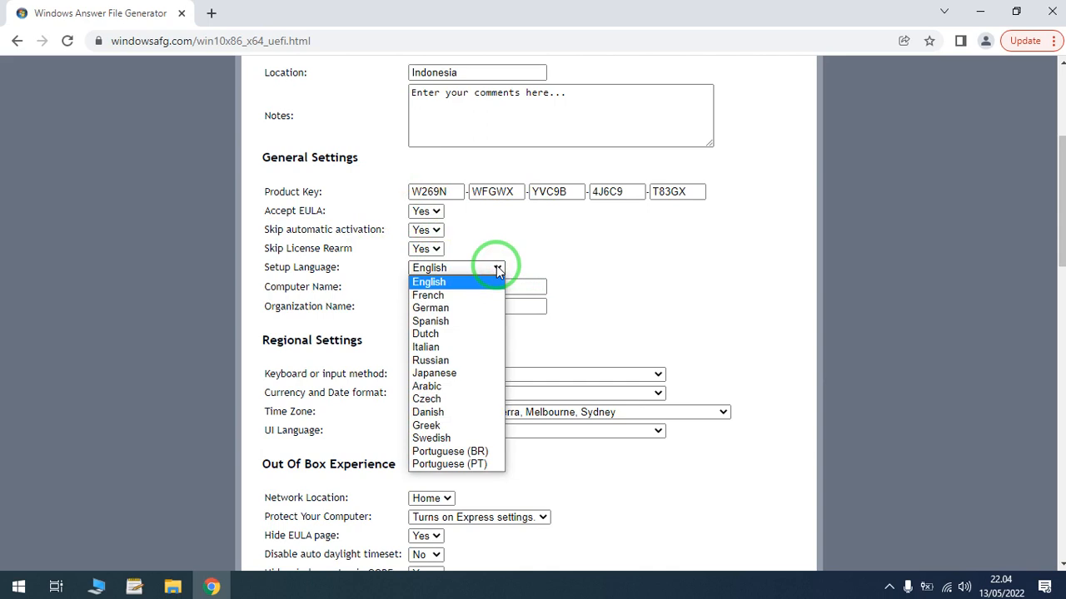
pyautogui.click(496, 268)
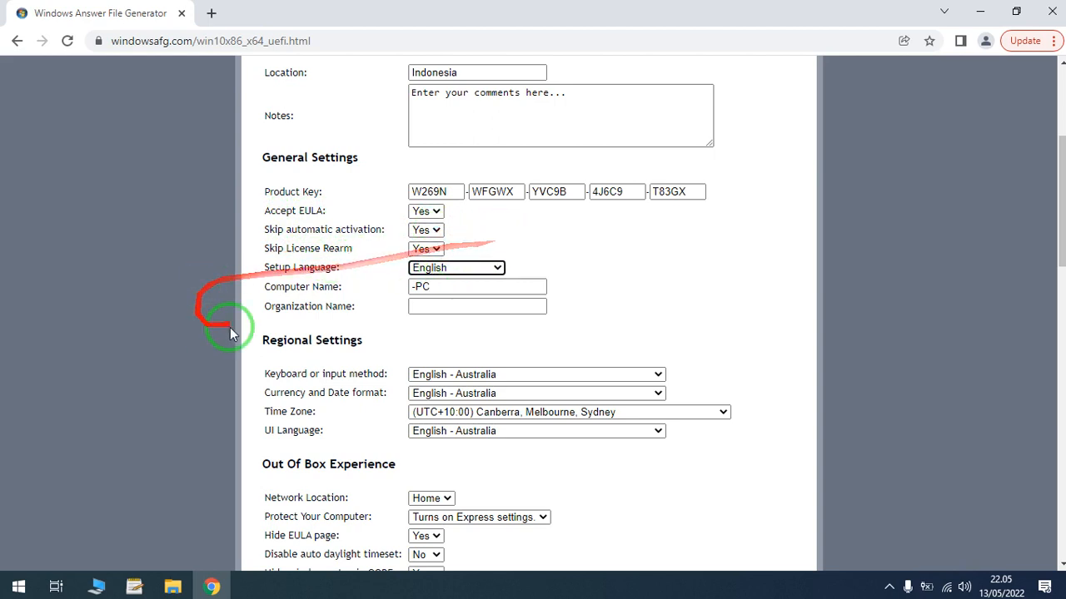
# - Set the computer name to Portabel-PC and the organization name to Portabel Comp
pyautogui.click(413, 287)
pyautogui.write('Portabel')
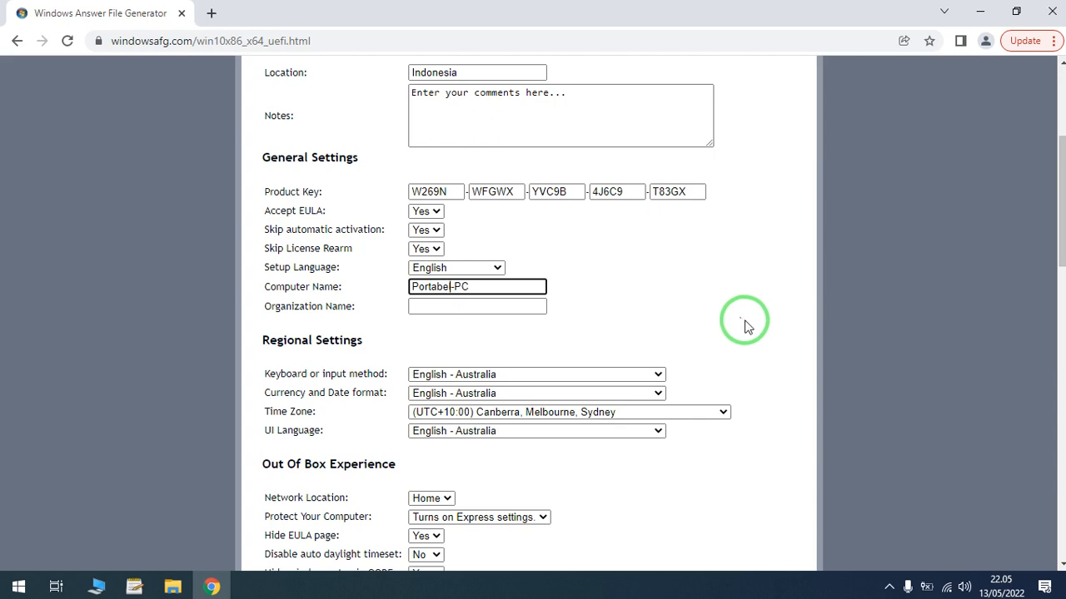
pyautogui.click(483, 312)
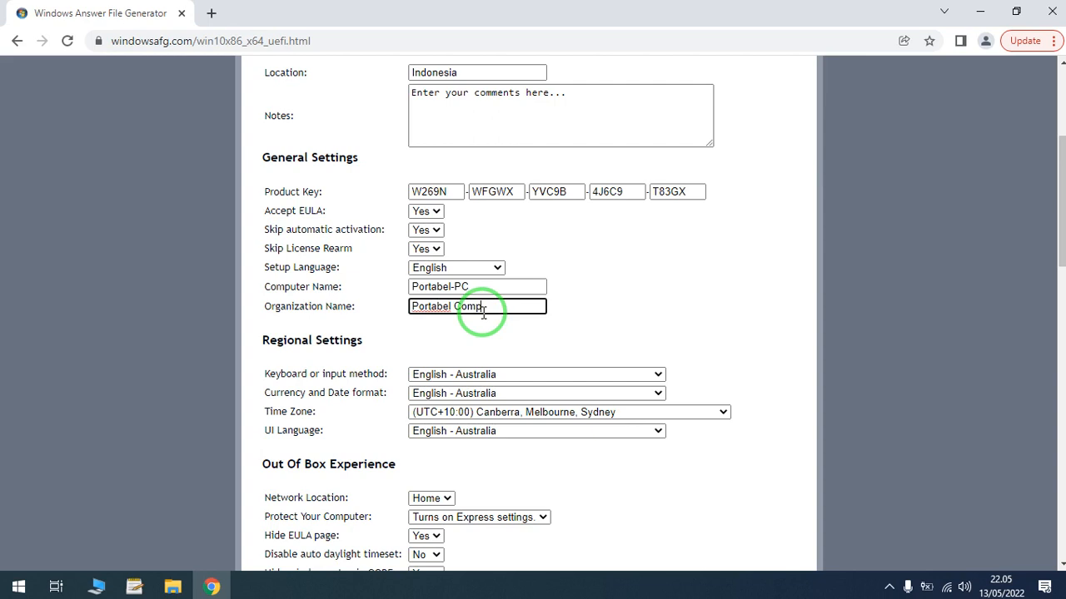
# - Set the keyboard or input method in the regional settings to English - United States
pyautogui.moveTo(1061, 215); pyautogui.dragTo(1060, 230)
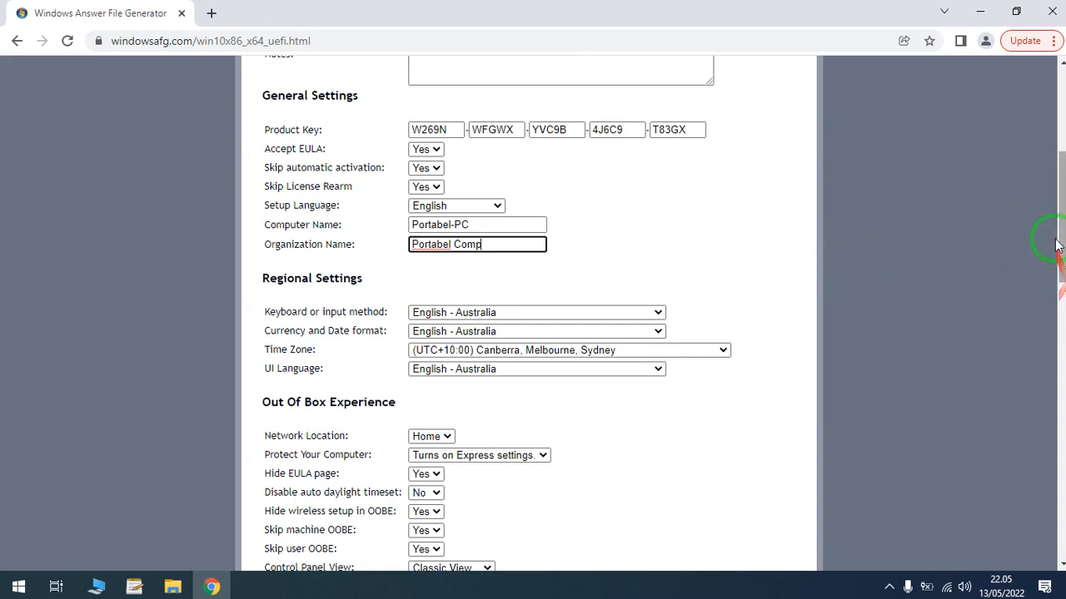
pyautogui.moveTo(1062, 248); pyautogui.dragTo(1062, 270)
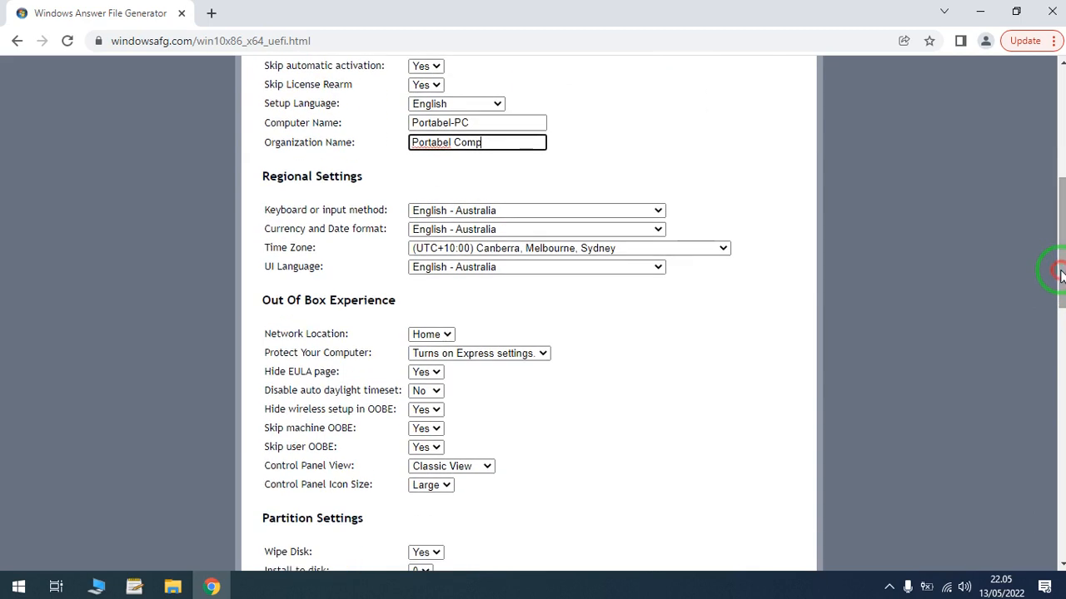
pyautogui.click(636, 216)
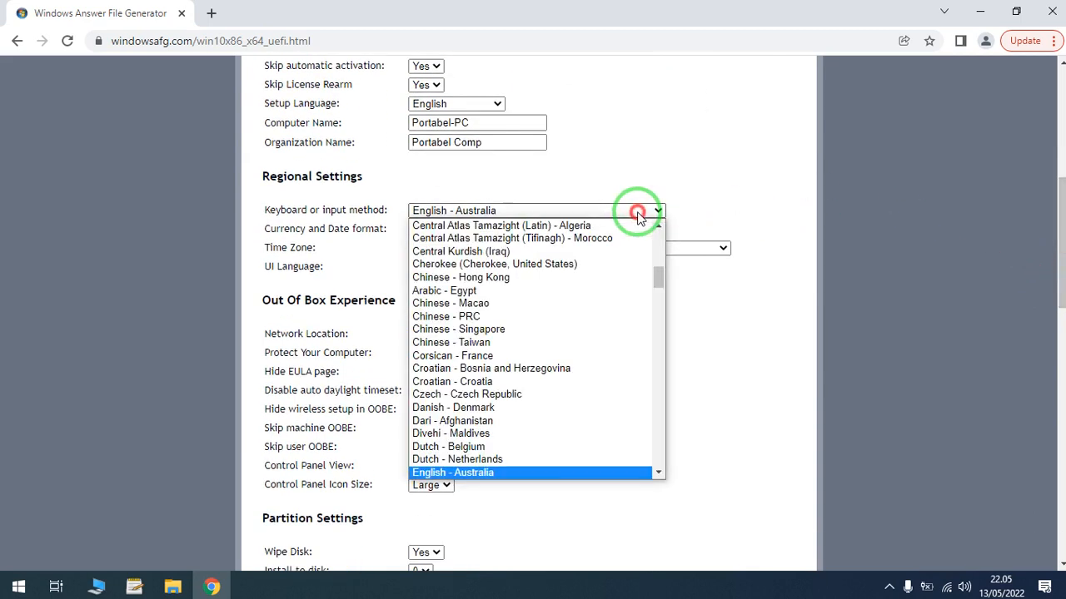
pyautogui.click(663, 347)
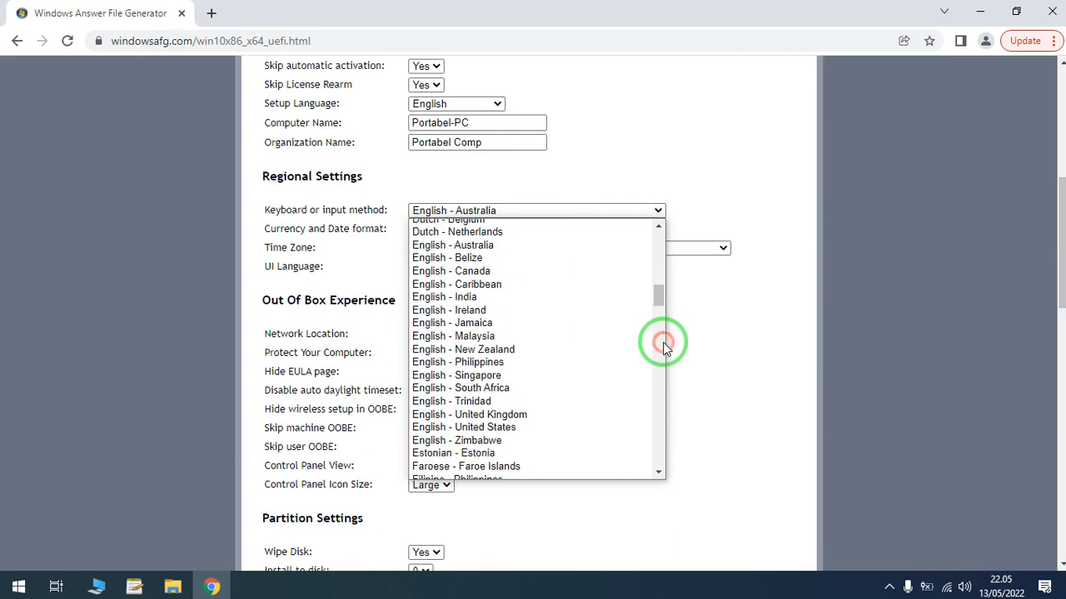
pyautogui.click(534, 427)
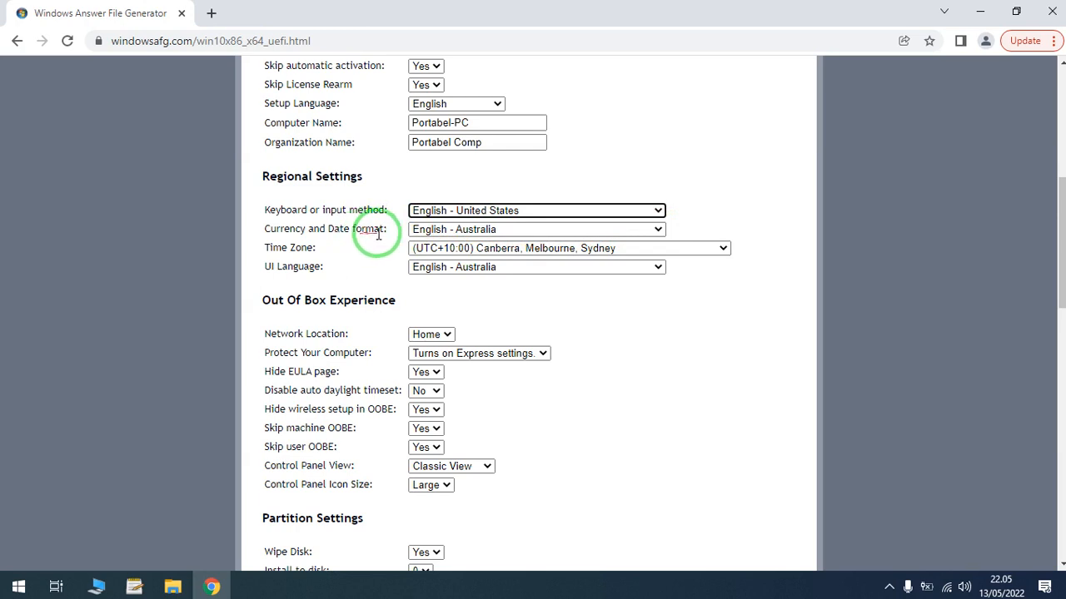
# - Set the currency and date format to Indonesian - Indonesia
pyautogui.click(655, 231)
pyautogui.press('i')
pyautogui.press('Down')
pyautogui.press('Down')
pyautogui.press('Down')
pyautogui.press('Return')
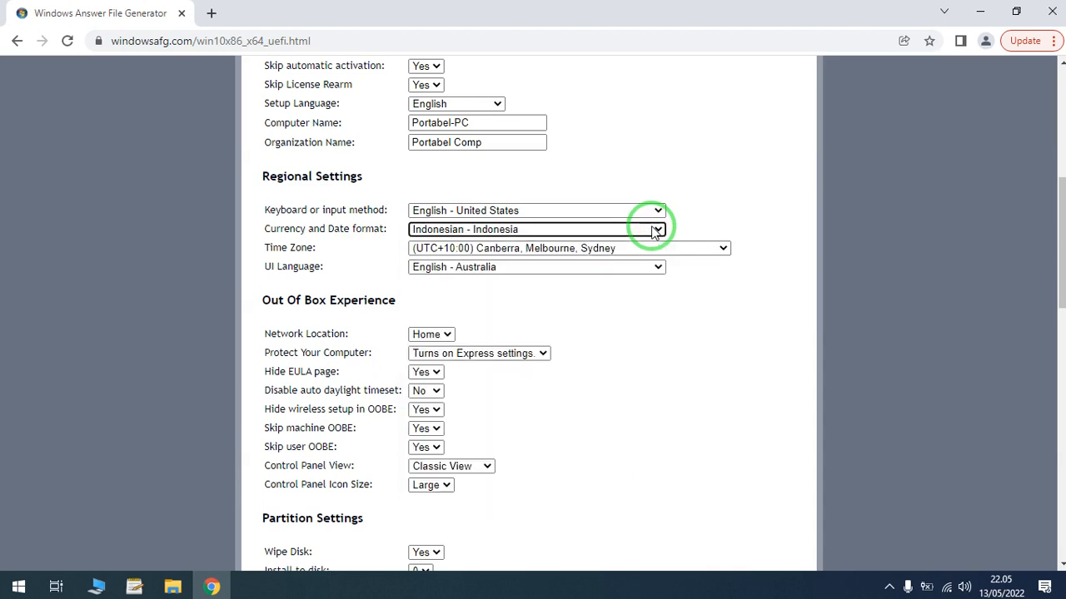
# - Set the time zone to (UTC+08:00) Kuala Lumpur, Singapore
pyautogui.click(723, 250)
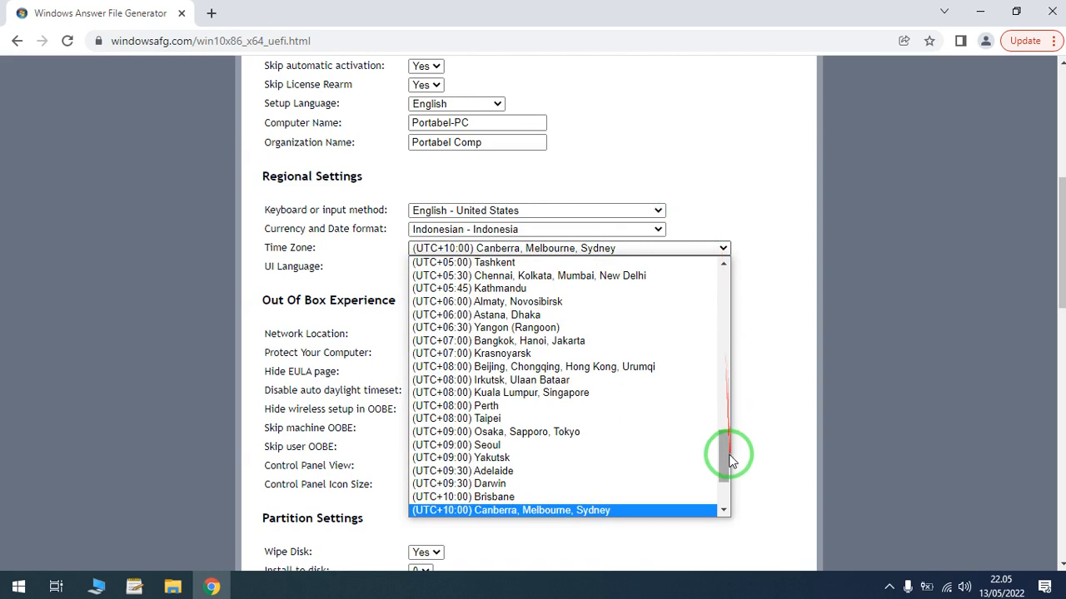
pyautogui.moveTo(728, 460); pyautogui.dragTo(728, 469)
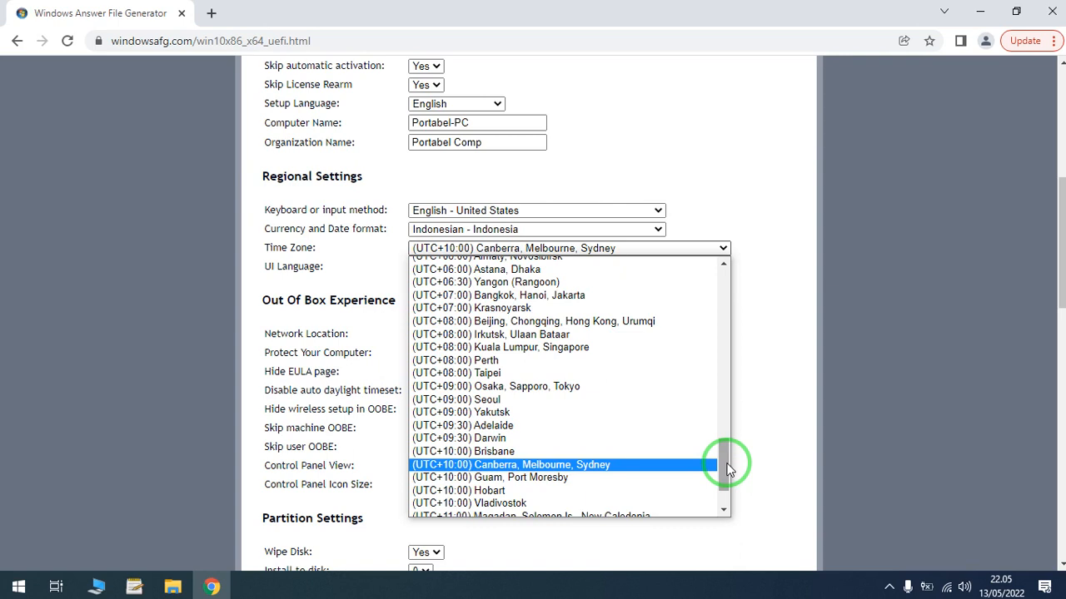
pyautogui.click(530, 352)
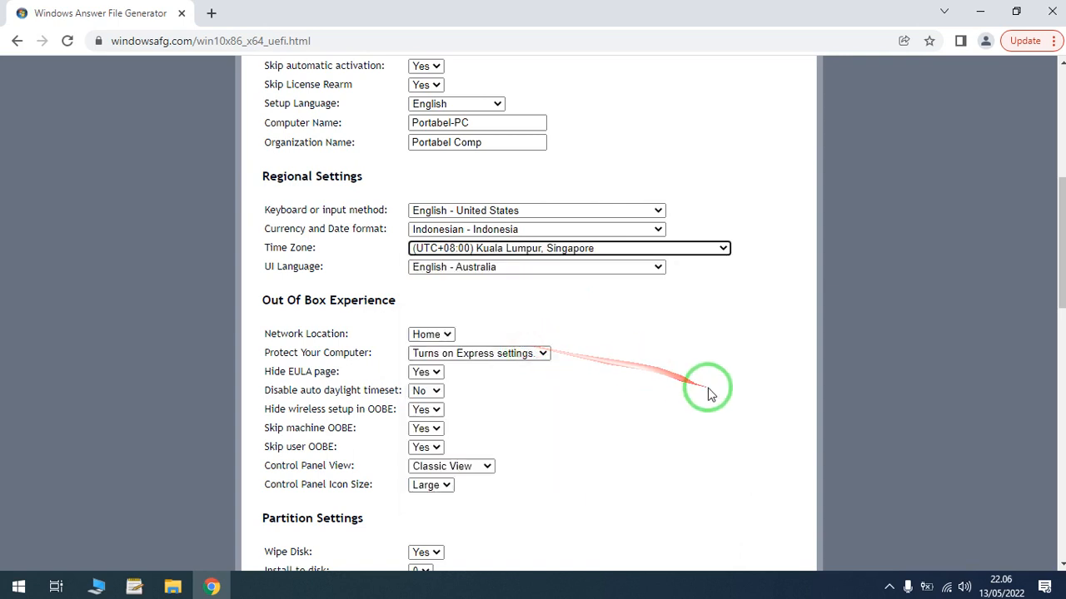
# - Set the UI language in the regional settings to English - United States
pyautogui.click(657, 267)
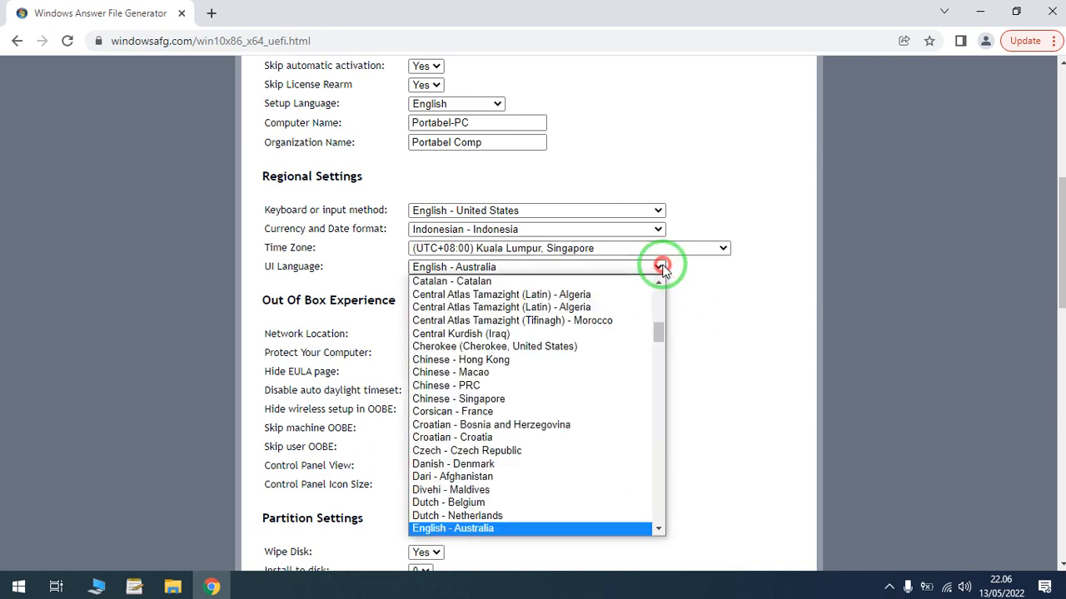
pyautogui.moveTo(660, 326); pyautogui.dragTo(660, 356)
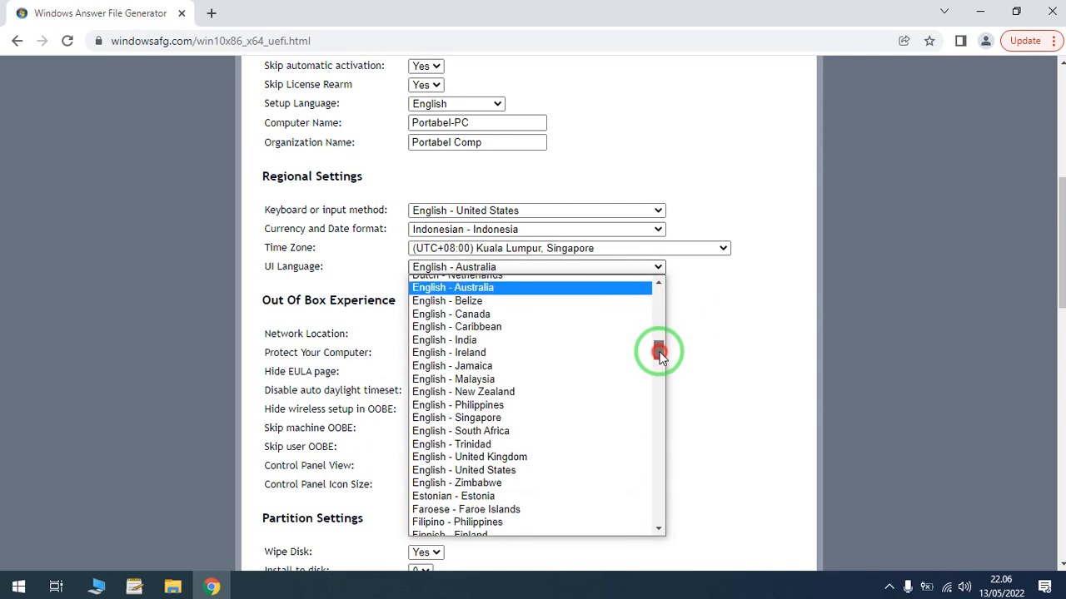
pyautogui.click(533, 472)
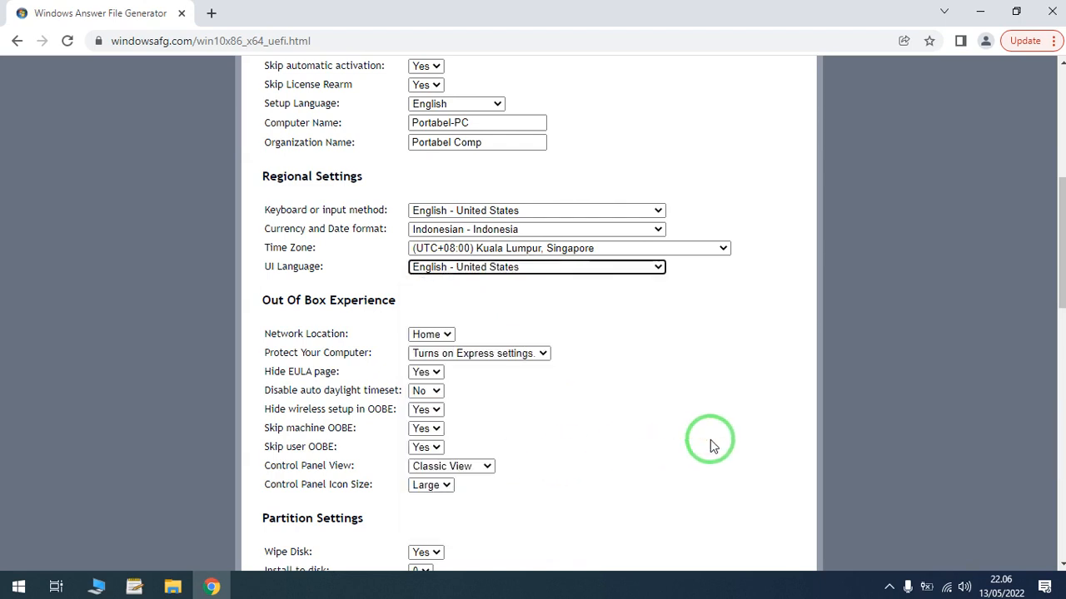
# - Enter Portabel as the user name of the user account
pyautogui.moveTo(1060, 266); pyautogui.dragTo(1058, 297)
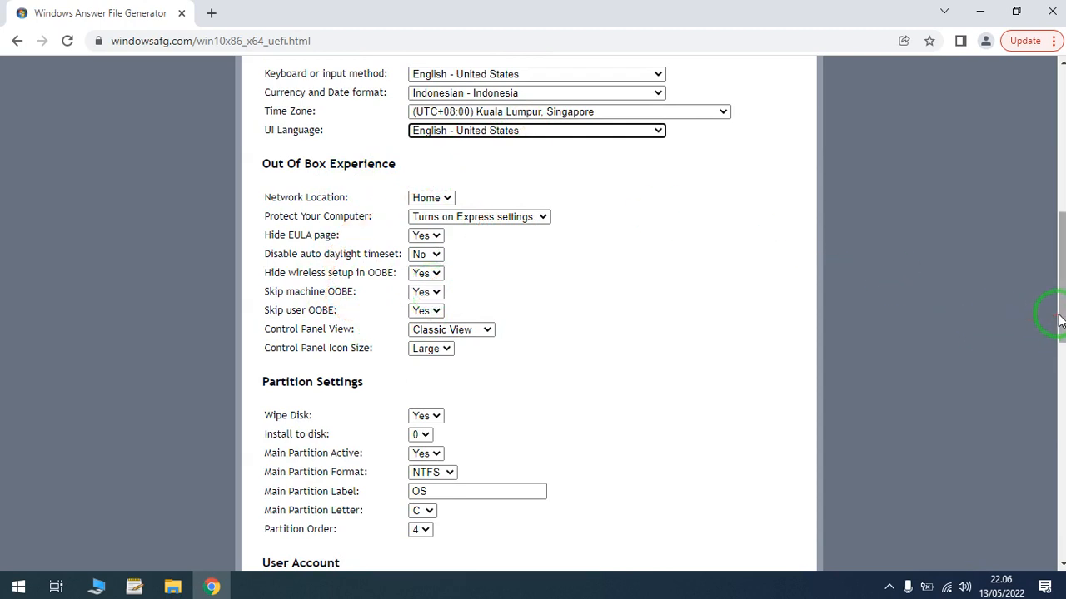
pyautogui.moveTo(1060, 320); pyautogui.dragTo(1059, 376)
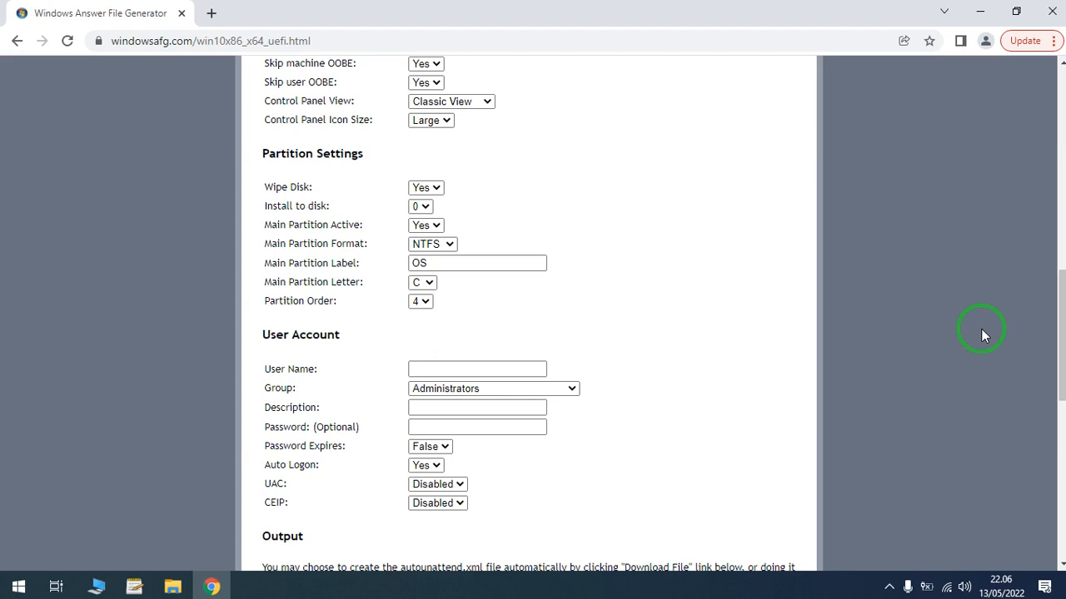
pyautogui.moveTo(1061, 330); pyautogui.dragTo(1061, 341)
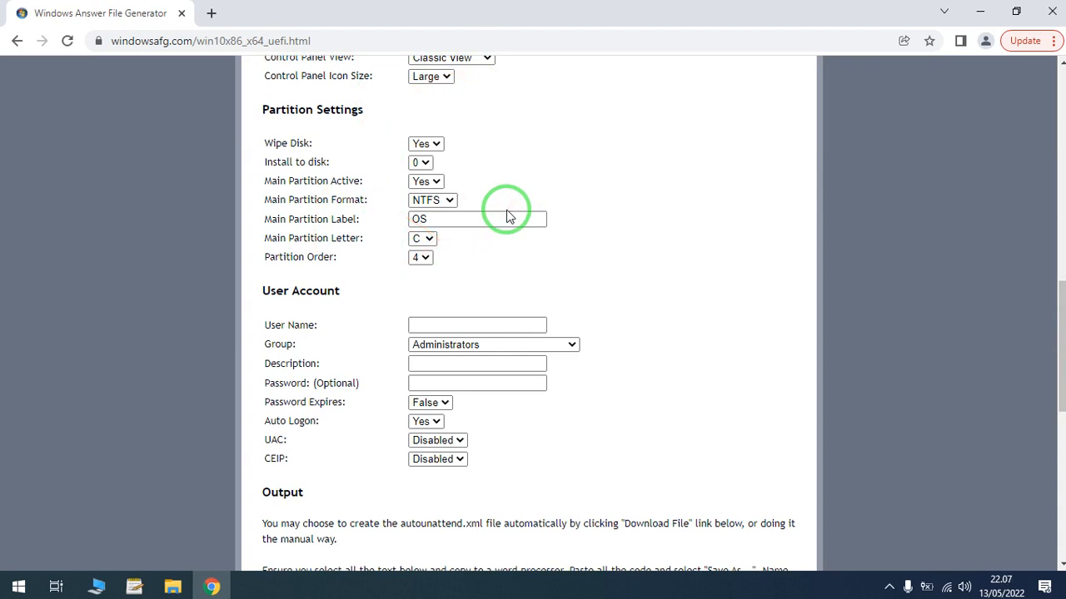
pyautogui.click(456, 322)
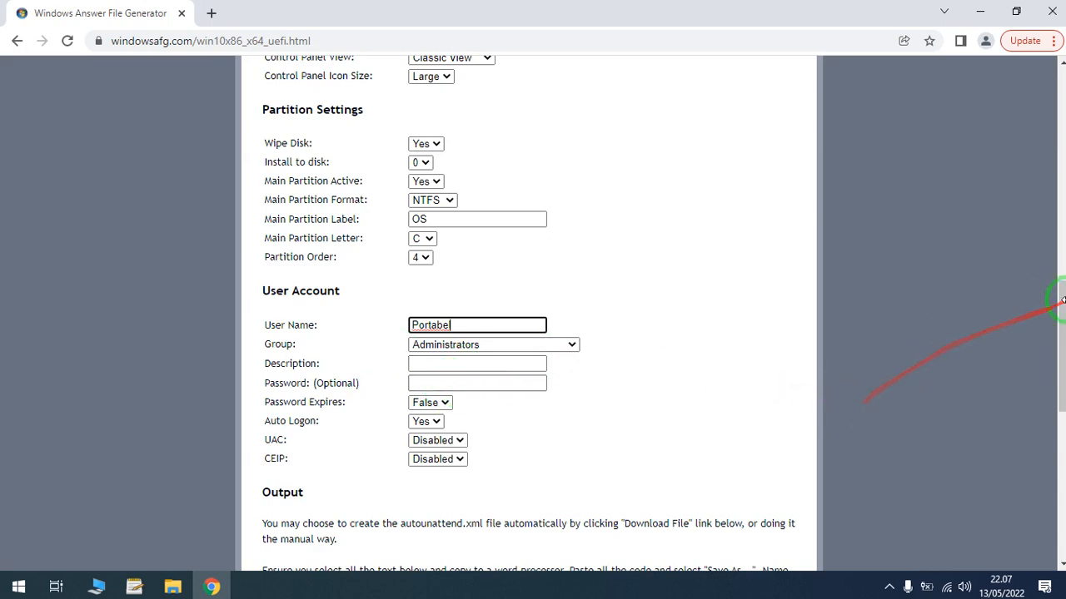
# - Enable UAC in the user account settings
pyautogui.moveTo(1061, 323); pyautogui.dragTo(1060, 369)
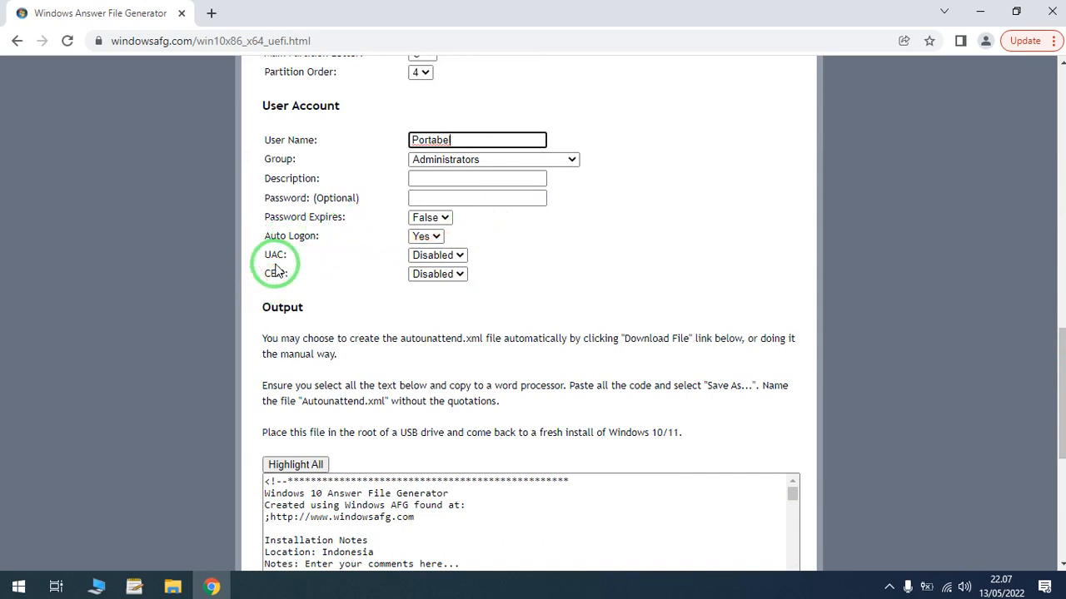
pyautogui.click(456, 256)
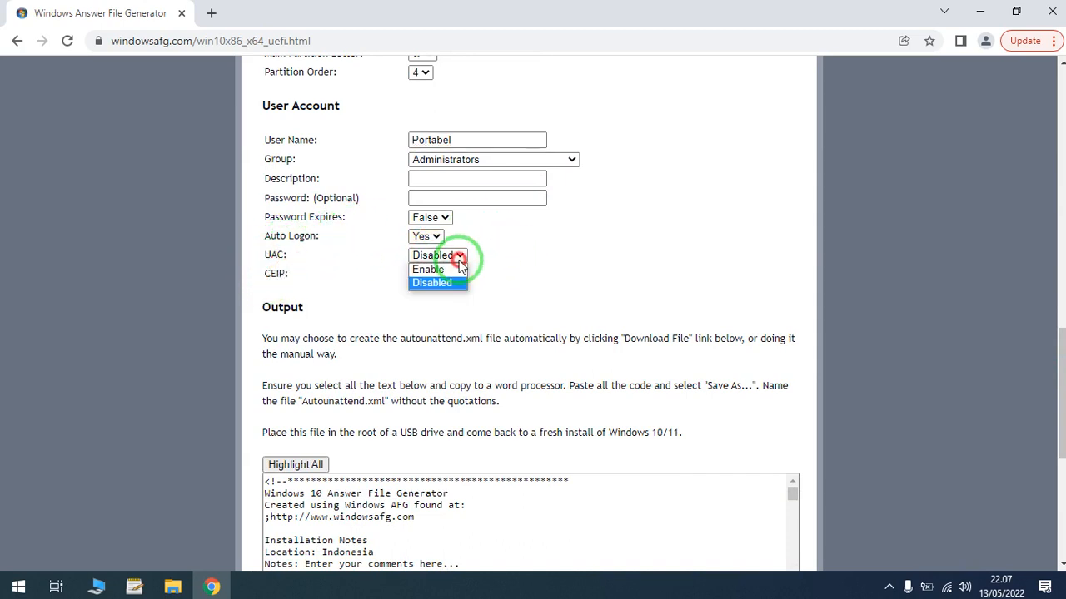
pyautogui.click(428, 270)
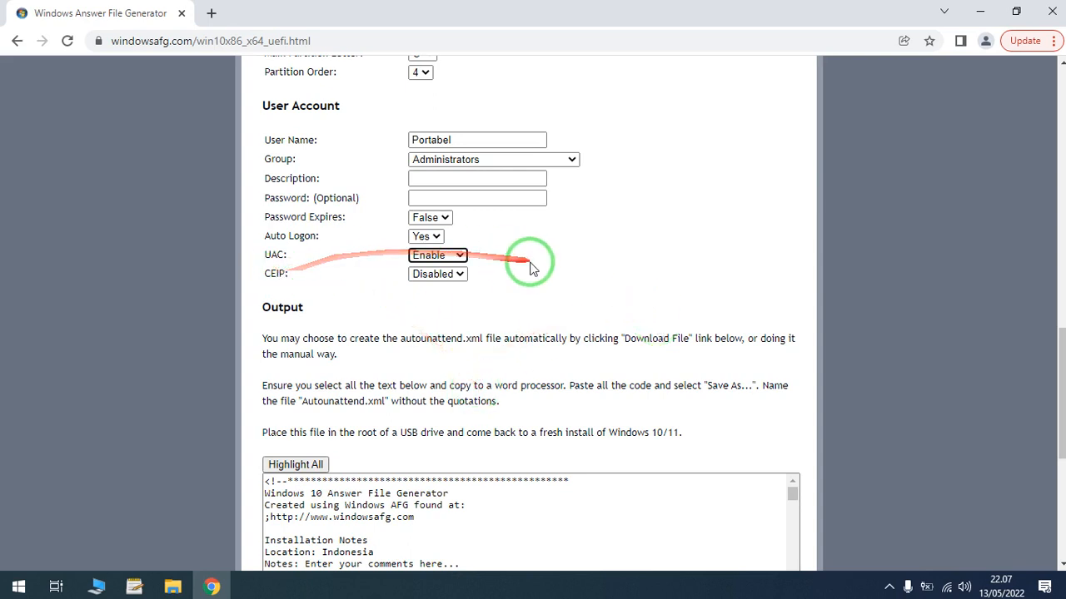
# - Download the generated answer file autounattend.xml and show it in its folder
pyautogui.moveTo(1060, 341); pyautogui.dragTo(1056, 431)
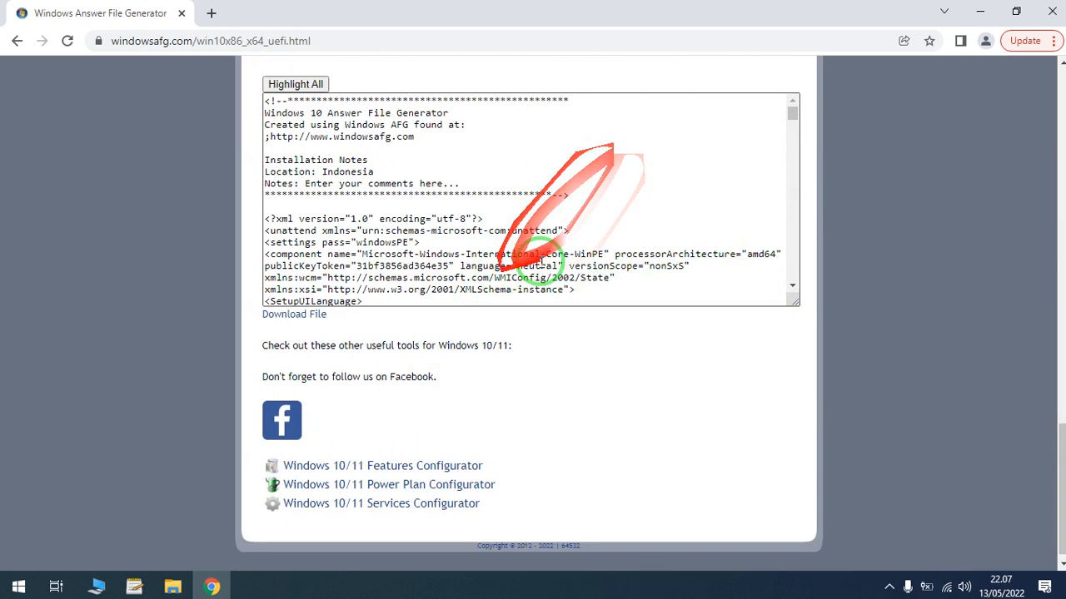
pyautogui.click(301, 317)
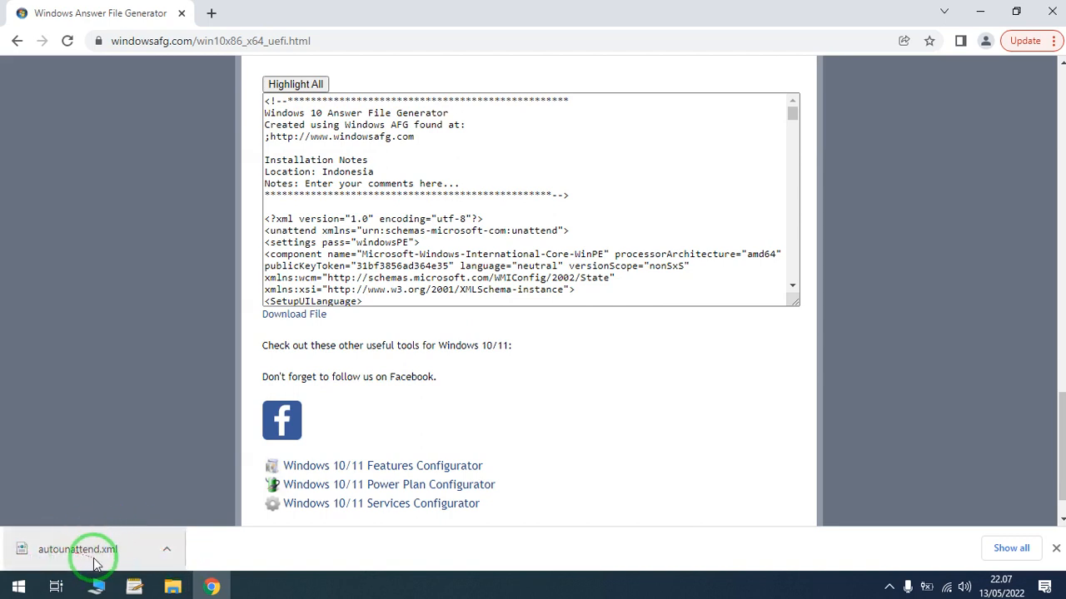
pyautogui.click(163, 556)
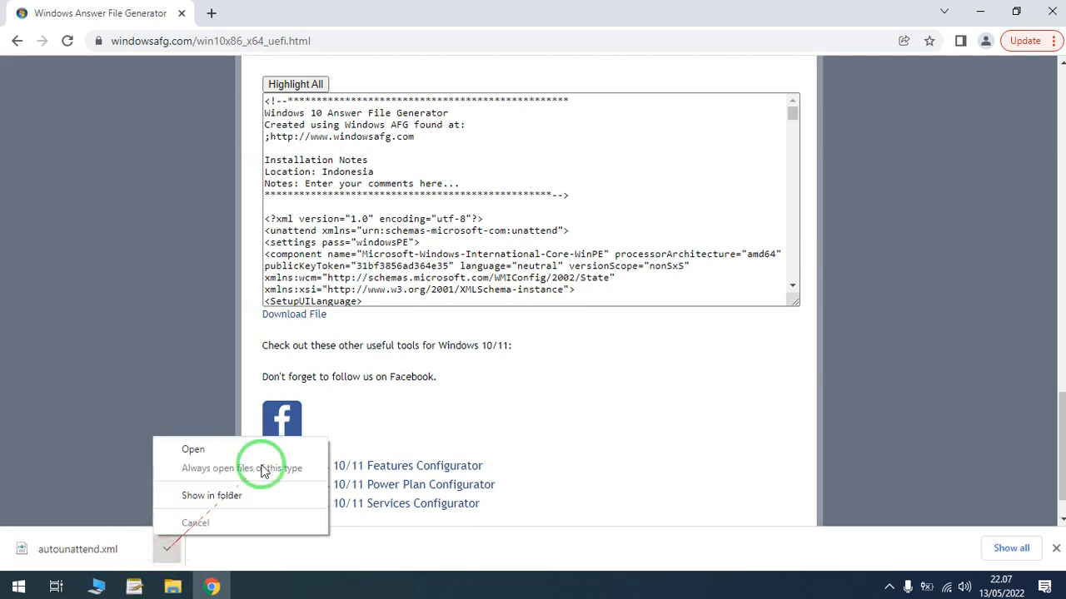
pyautogui.click(249, 492)
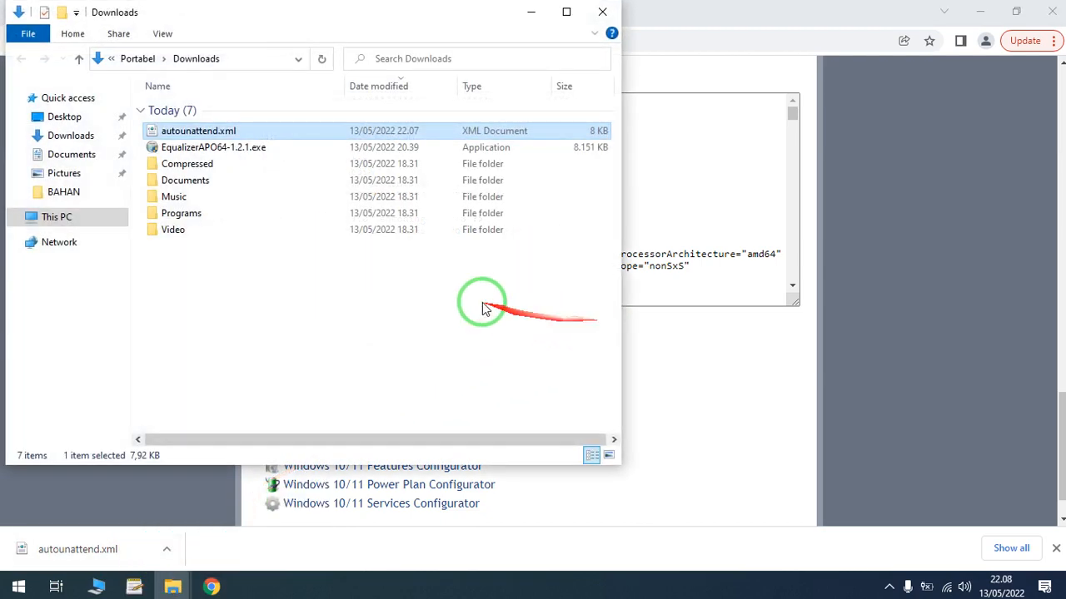
# - Transfer autounattend.xml from the Downloads folder to the BAHAN folder on the desktop
pyautogui.rightClick(247, 131)
pyautogui.click(298, 400)
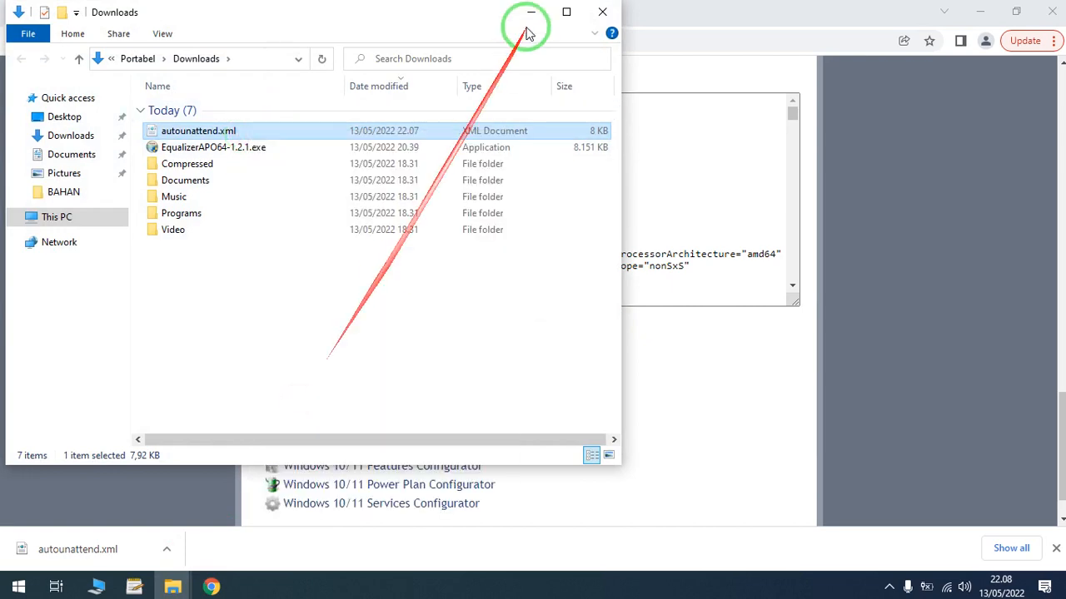
pyautogui.click(602, 12)
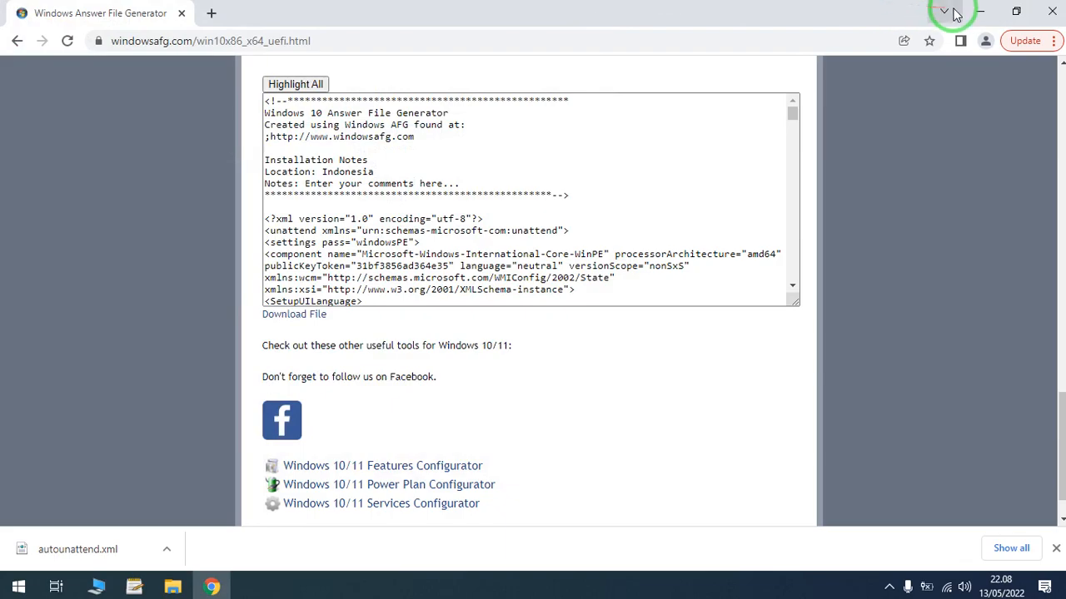
pyautogui.click(980, 12)
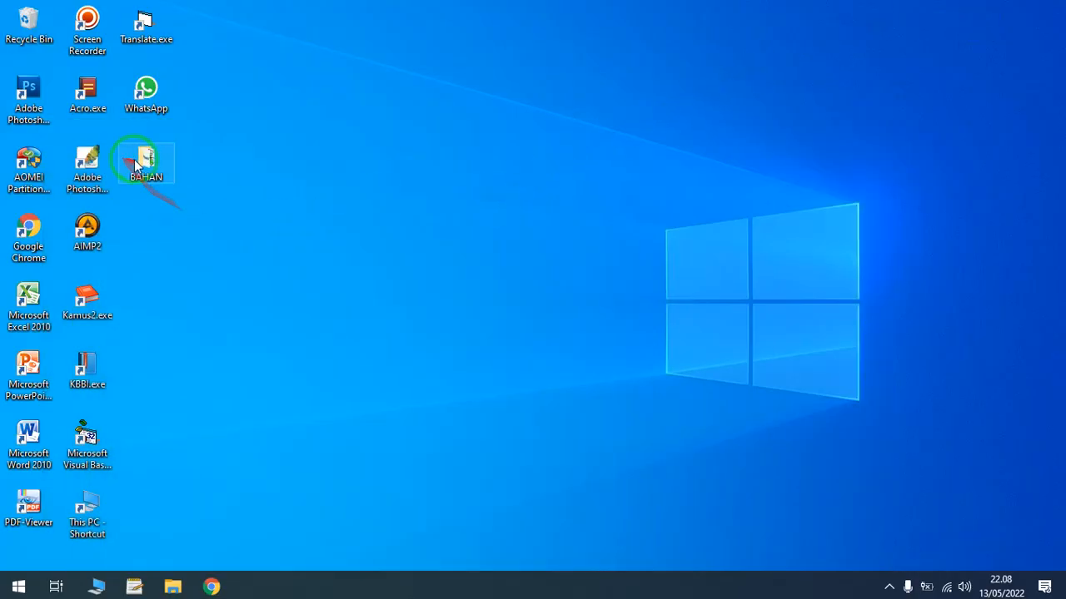
pyautogui.doubleClick(139, 164)
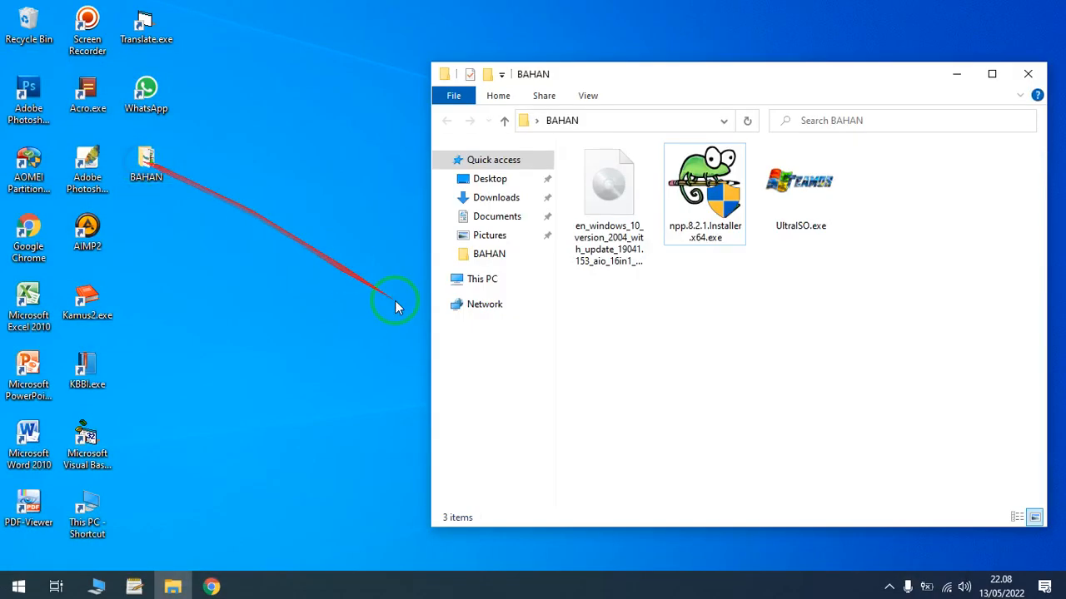
pyautogui.rightClick(690, 352)
pyautogui.click(749, 233)
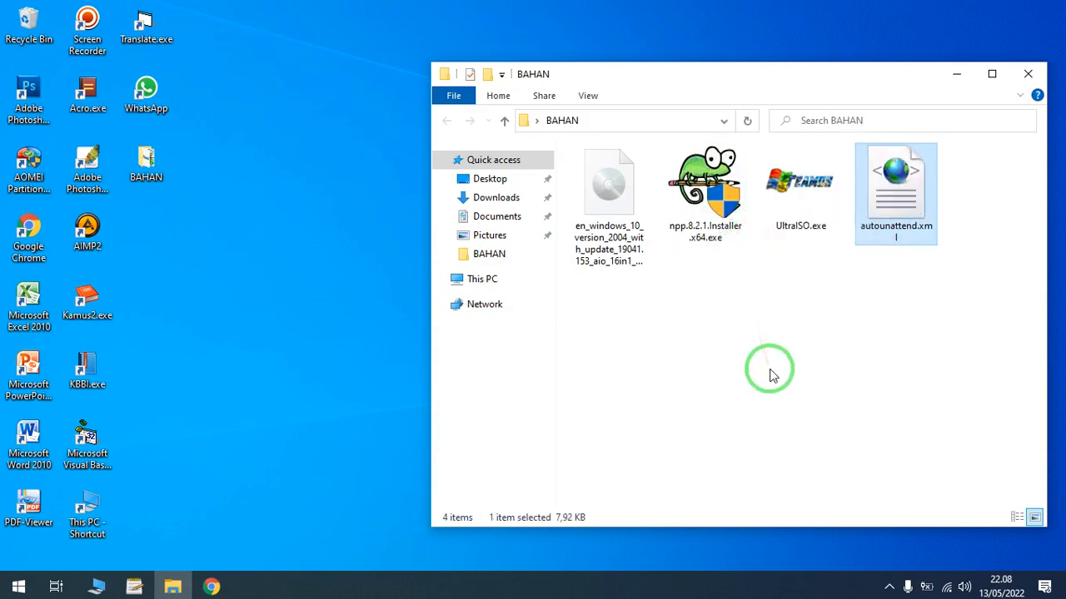
# - Run npp.8.2.1.Installer.x64.exe from the BAHAN folder and install Notepad++ v8.2.1 in English with the default options
pyautogui.click(991, 74)
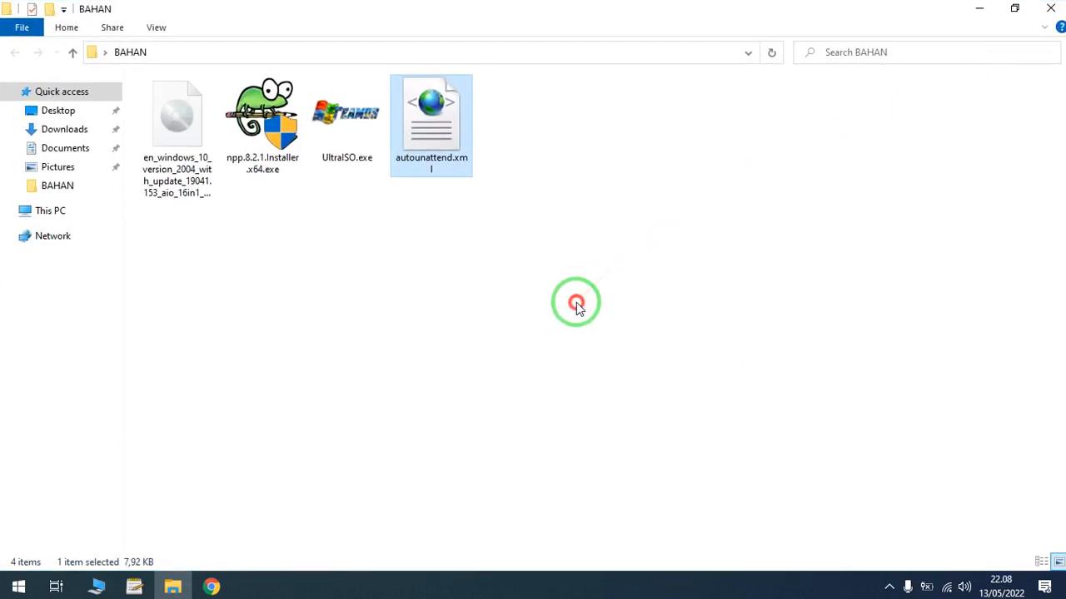
pyautogui.click(254, 135)
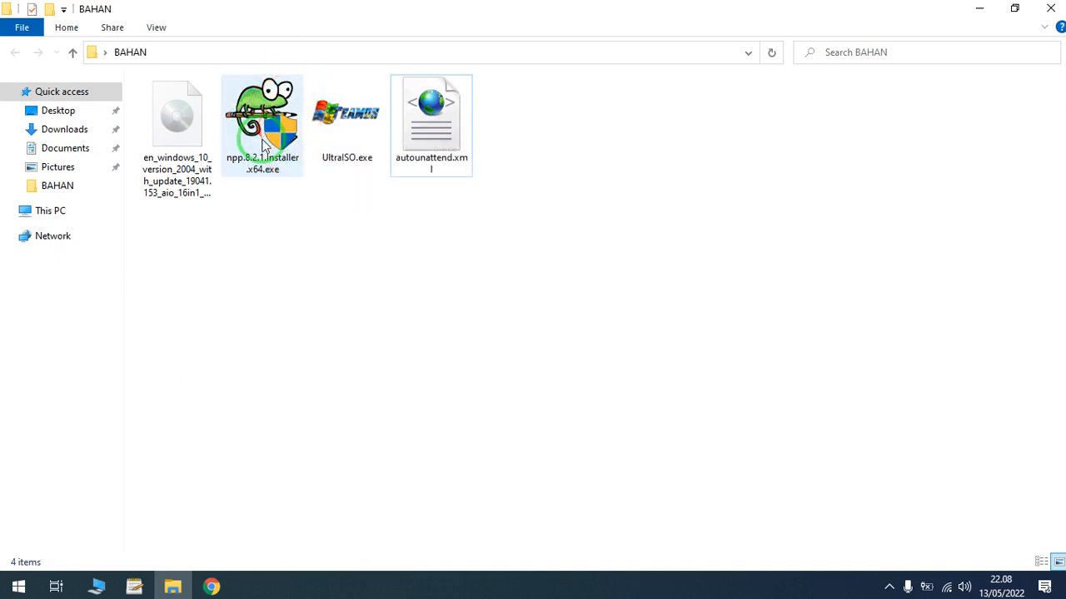
pyautogui.click(265, 146)
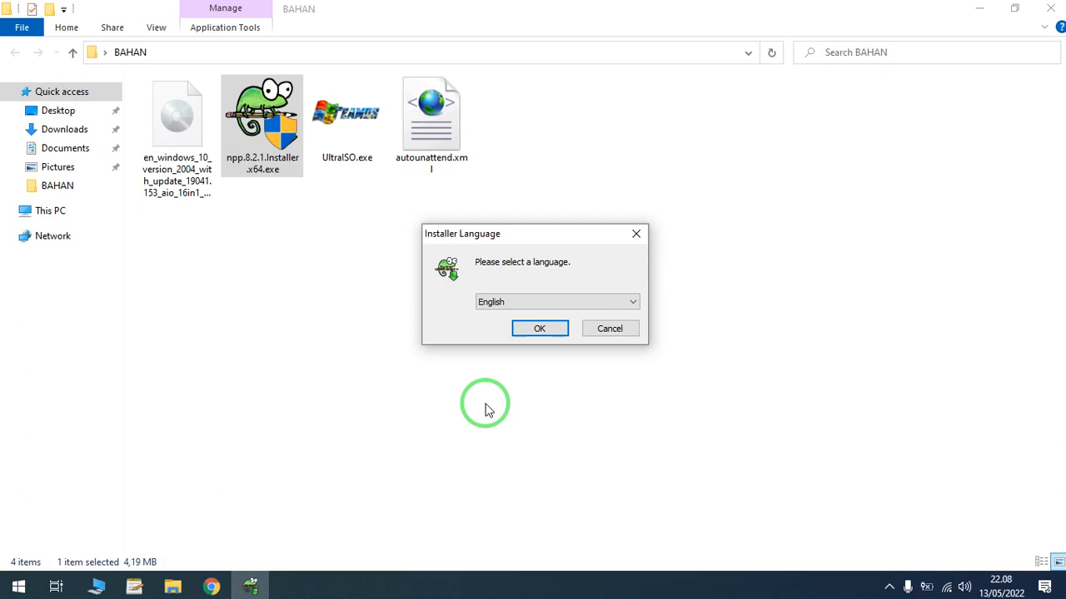
pyautogui.click(564, 302)
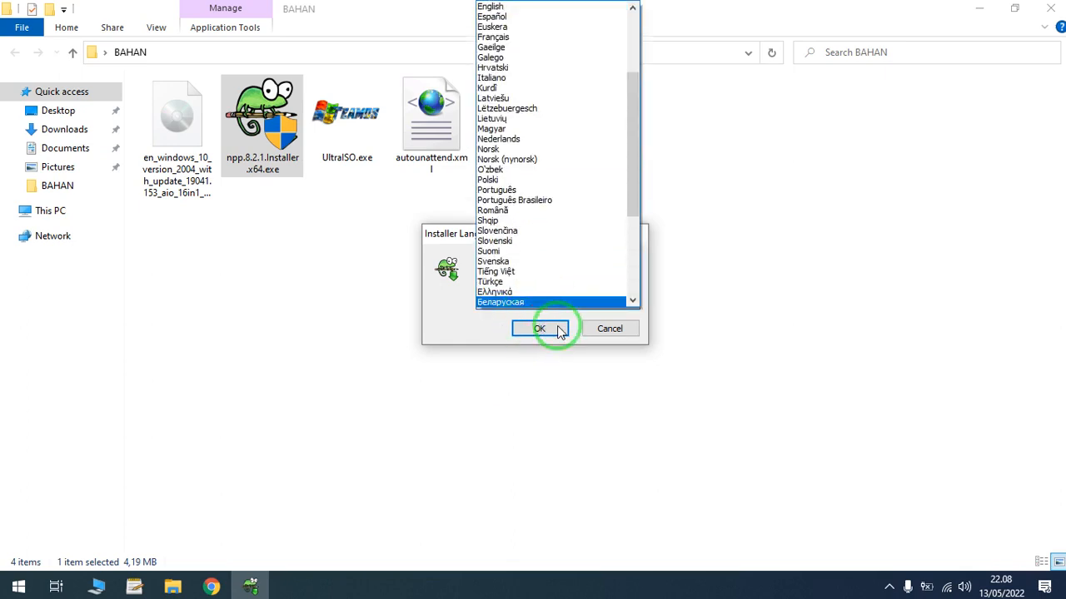
pyautogui.click(560, 330)
pyautogui.click(560, 330)
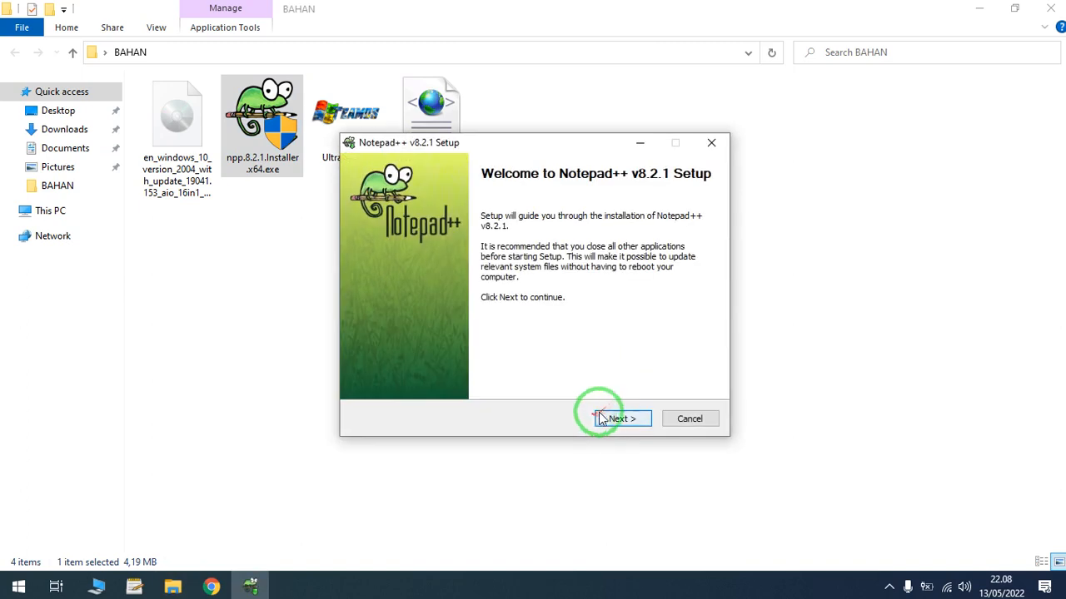
pyautogui.click(613, 419)
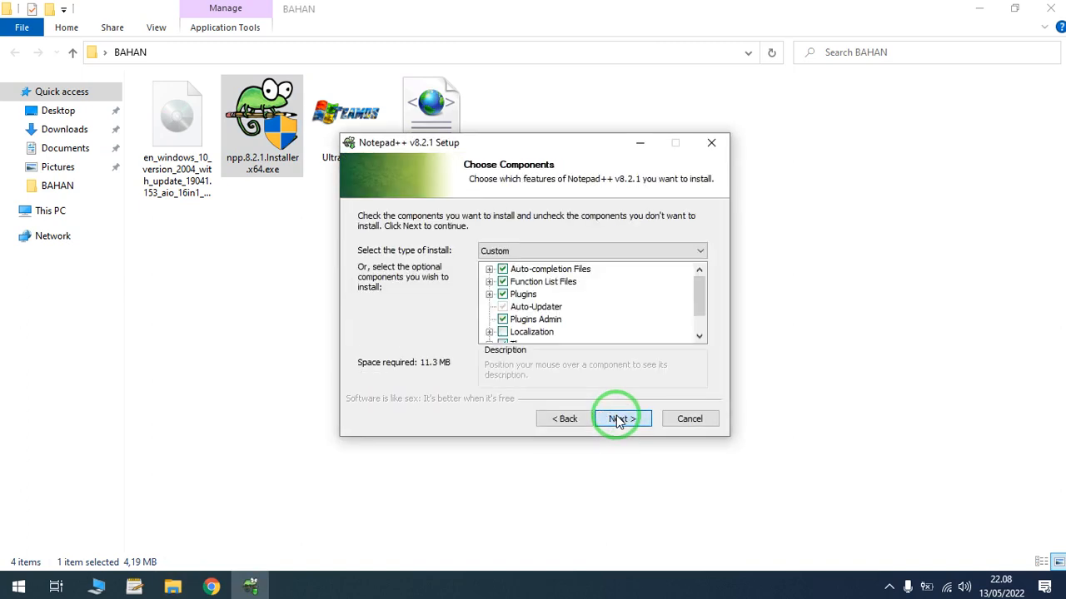
pyautogui.click(617, 418)
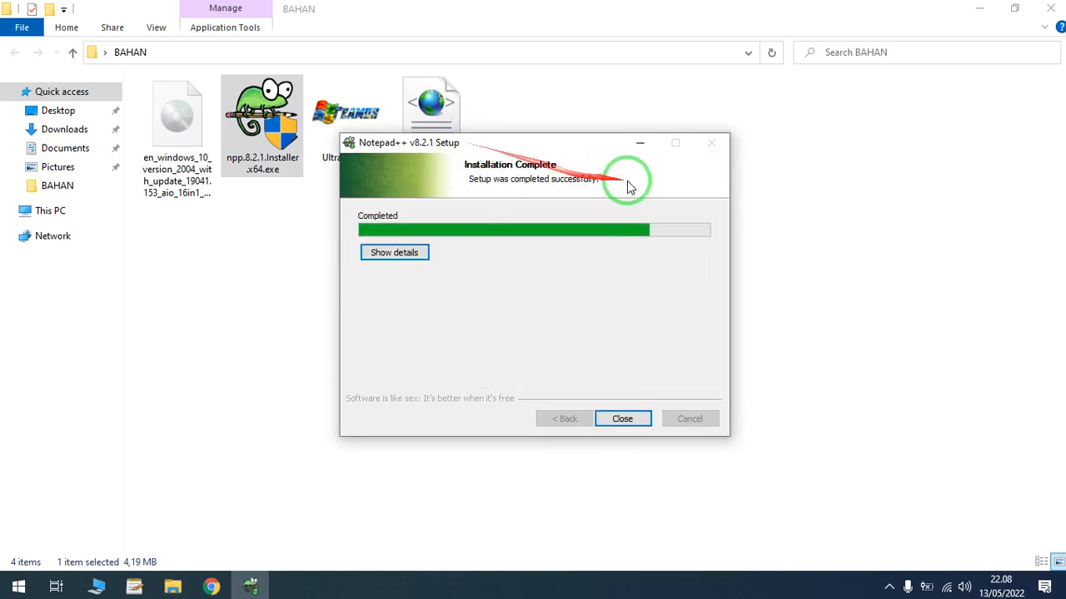
# - Launch UltraISO.exe from the BAHAN folder
pyautogui.click(336, 113)
pyautogui.doubleClick(335, 113)
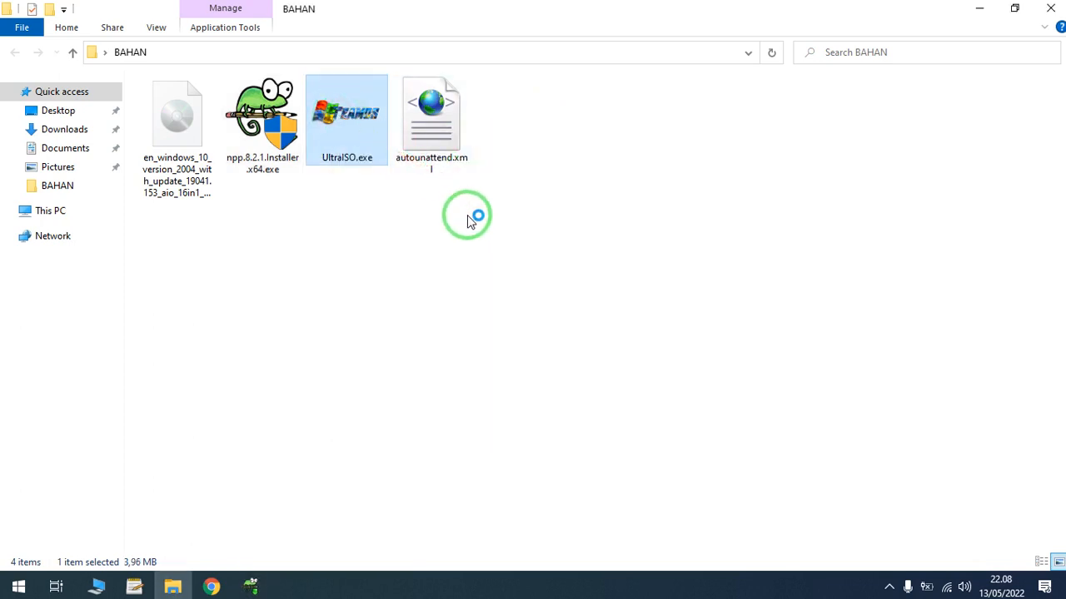
# - Finish the Notepad++ v8.2.1 setup with the program set to run, and decline the update download
pyautogui.click(249, 587)
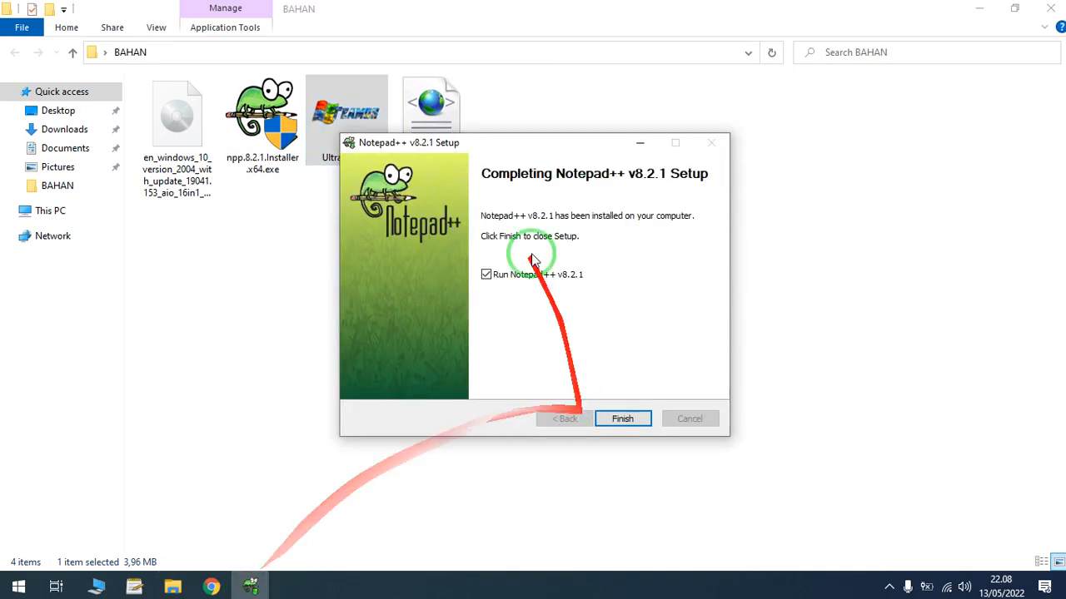
pyautogui.click(620, 418)
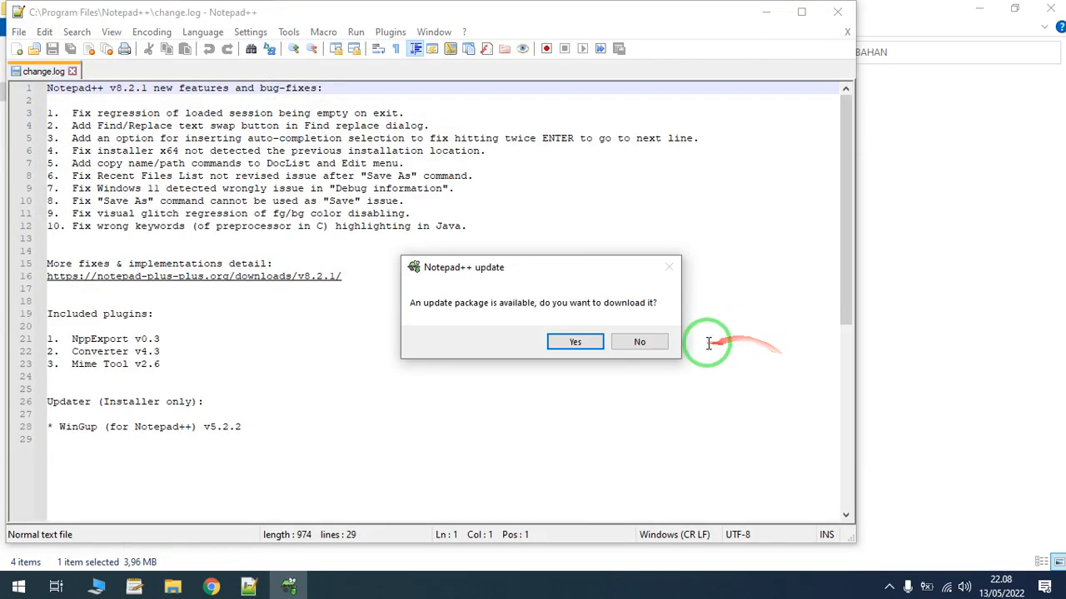
pyautogui.click(641, 343)
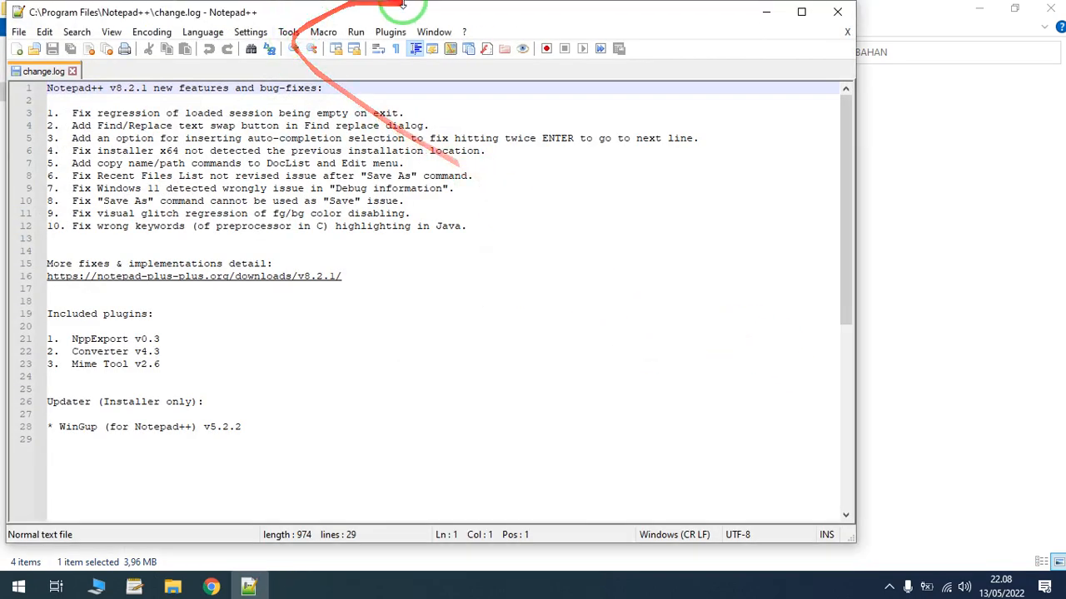
# - Close change.log and open autounattend.xml from the BAHAN folder in a maximized Notepad++ window
pyautogui.moveTo(404, 12); pyautogui.dragTo(612, 134)
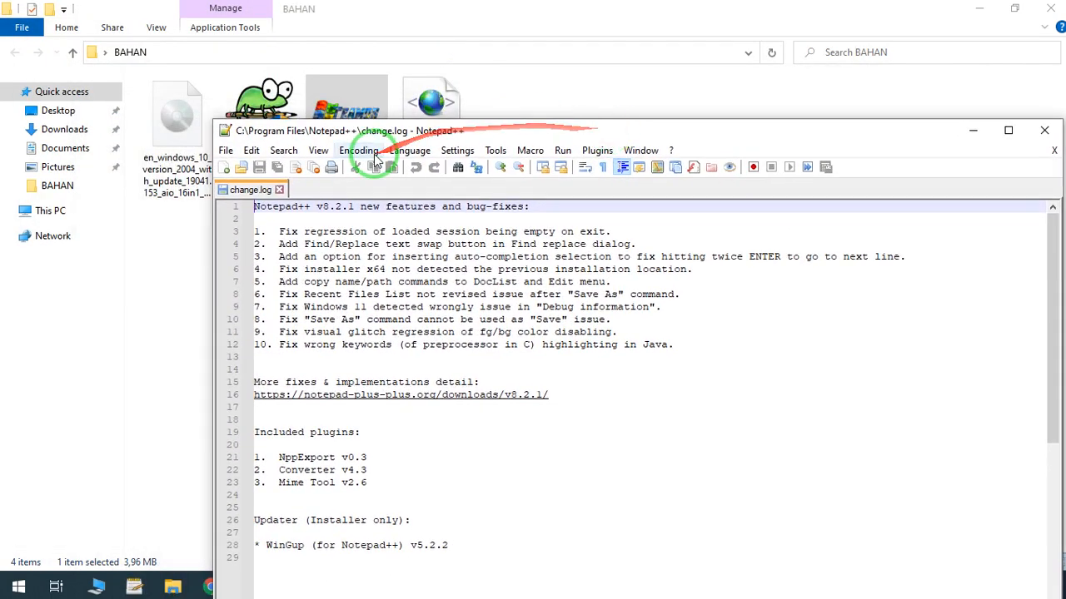
pyautogui.click(278, 190)
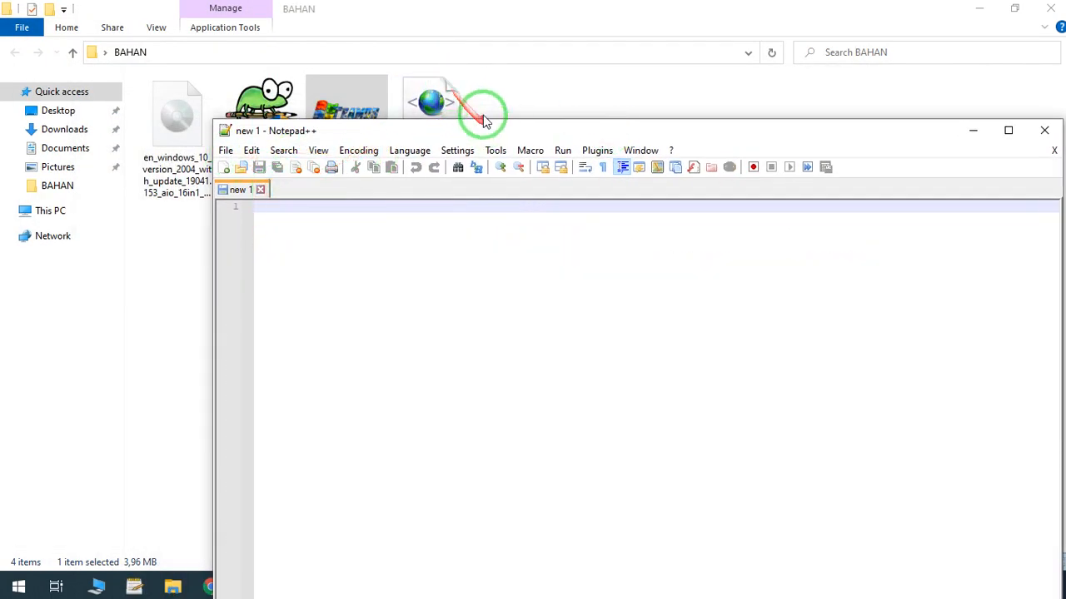
pyautogui.moveTo(431, 94); pyautogui.dragTo(435, 284)
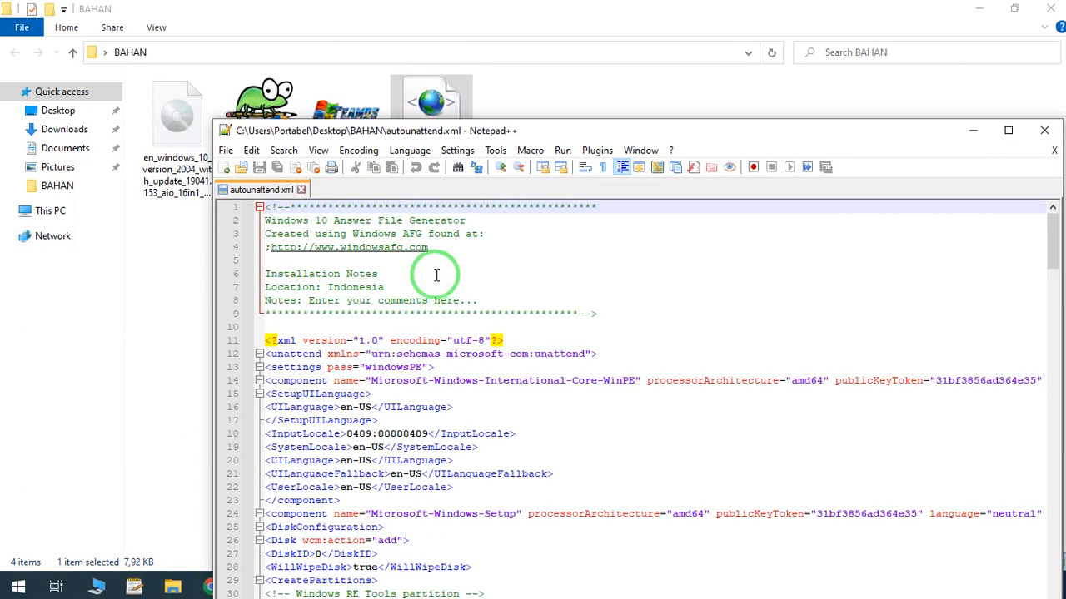
pyautogui.moveTo(564, 131); pyautogui.dragTo(470, 77)
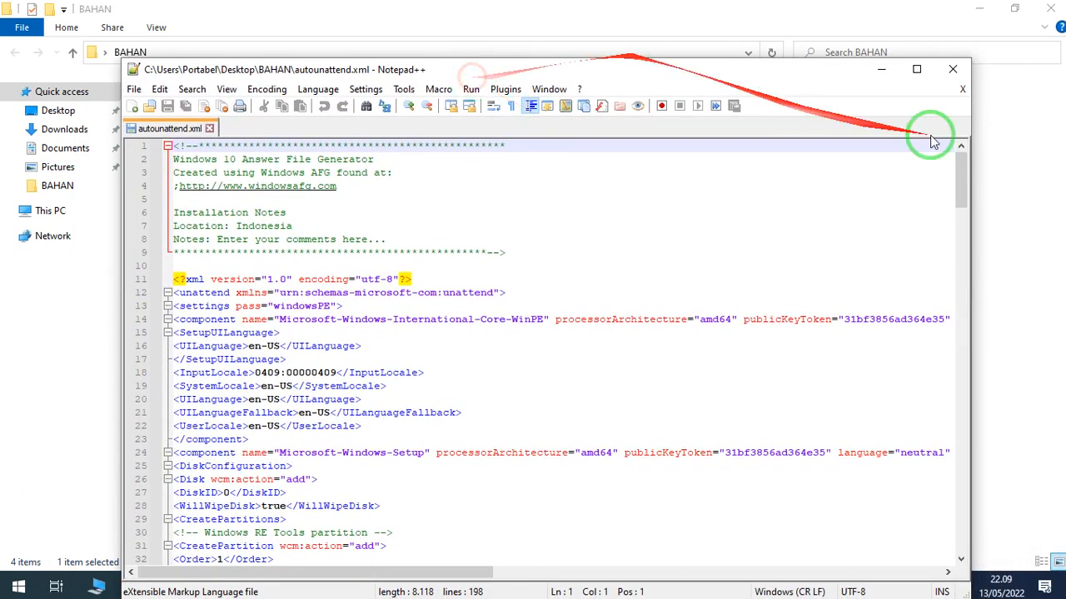
pyautogui.click(921, 73)
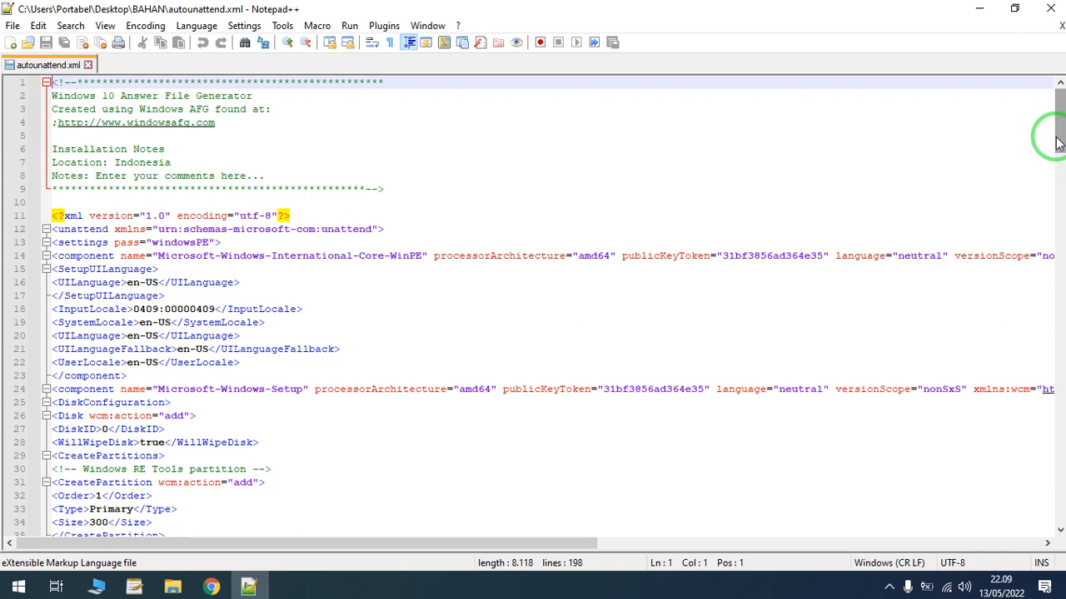
# - Examine the extent of the DiskConfiguration section in autounattend.xml by folding and unfolding it
pyautogui.moveTo(1056, 142); pyautogui.dragTo(1057, 170)
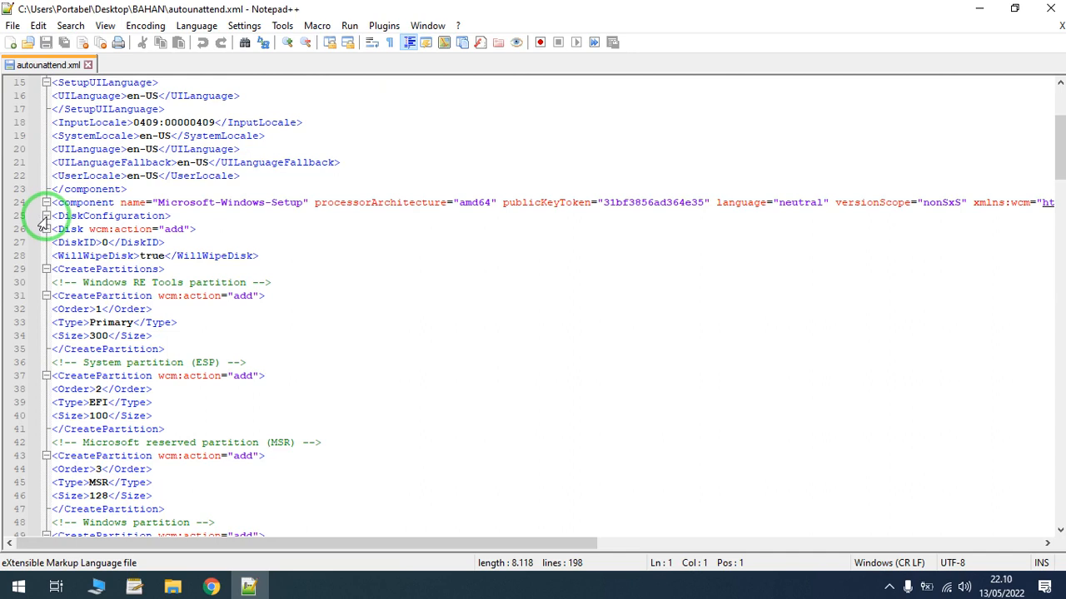
pyautogui.click(46, 216)
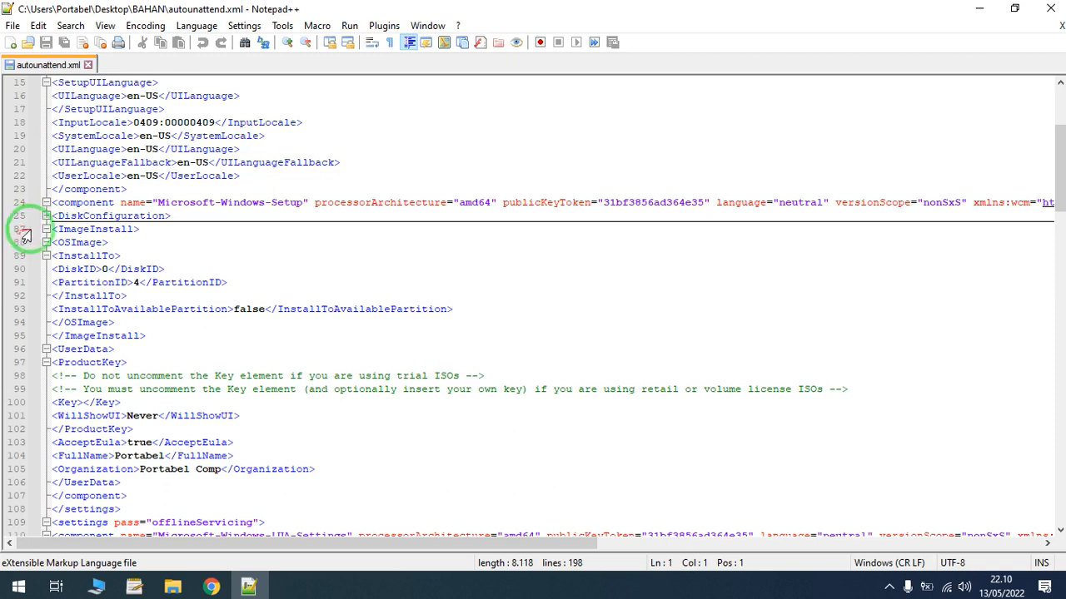
pyautogui.click(47, 216)
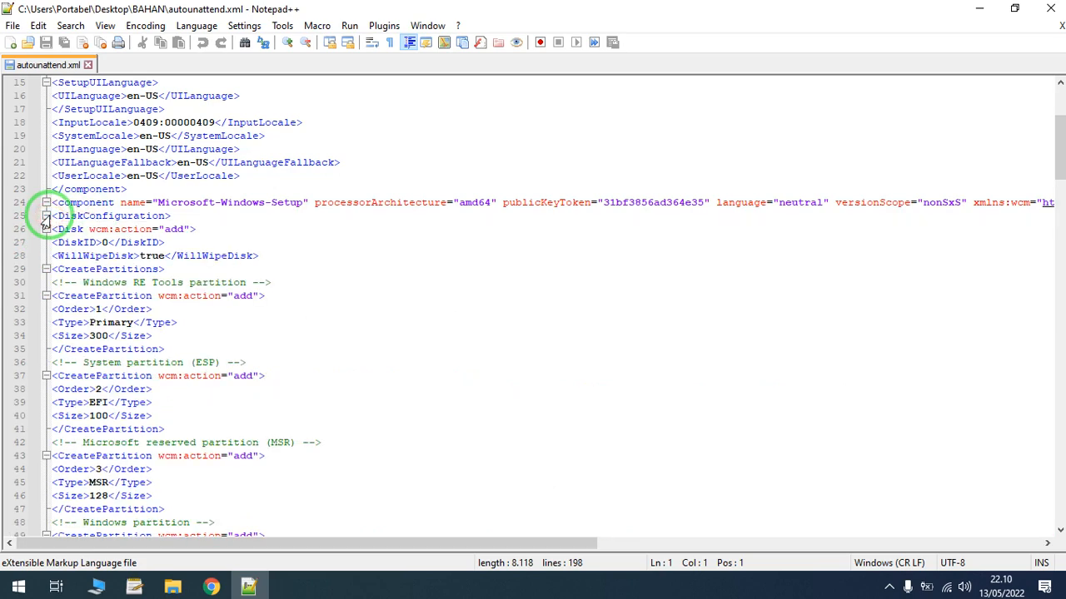
pyautogui.click(46, 215)
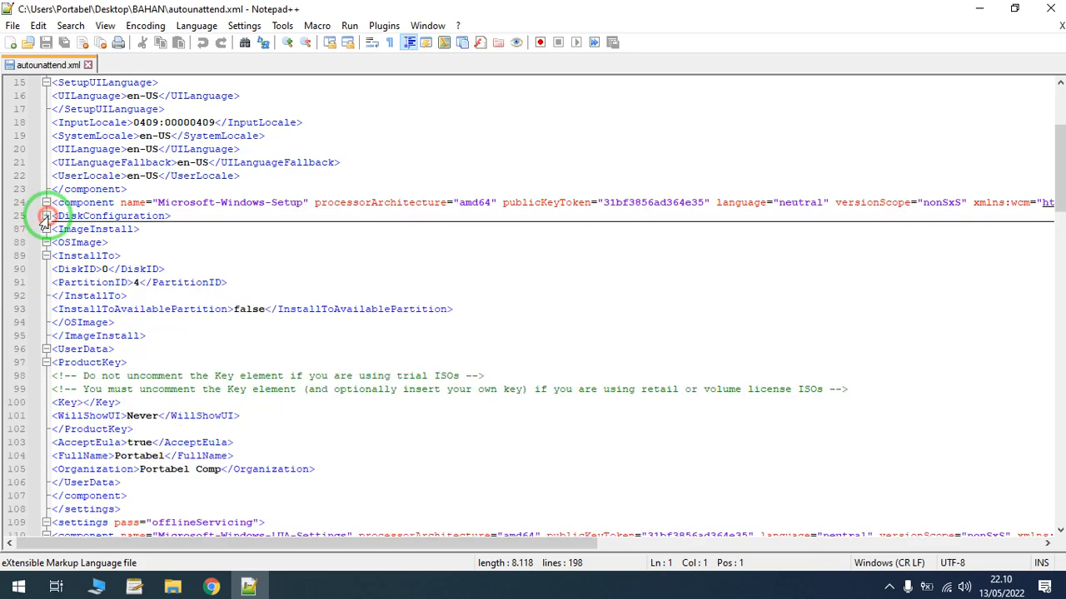
# - Delete the folded DiskConfiguration entry from the Microsoft-Windows-Setup component in autounattend.xml
pyautogui.moveTo(169, 215); pyautogui.dragTo(46, 216)
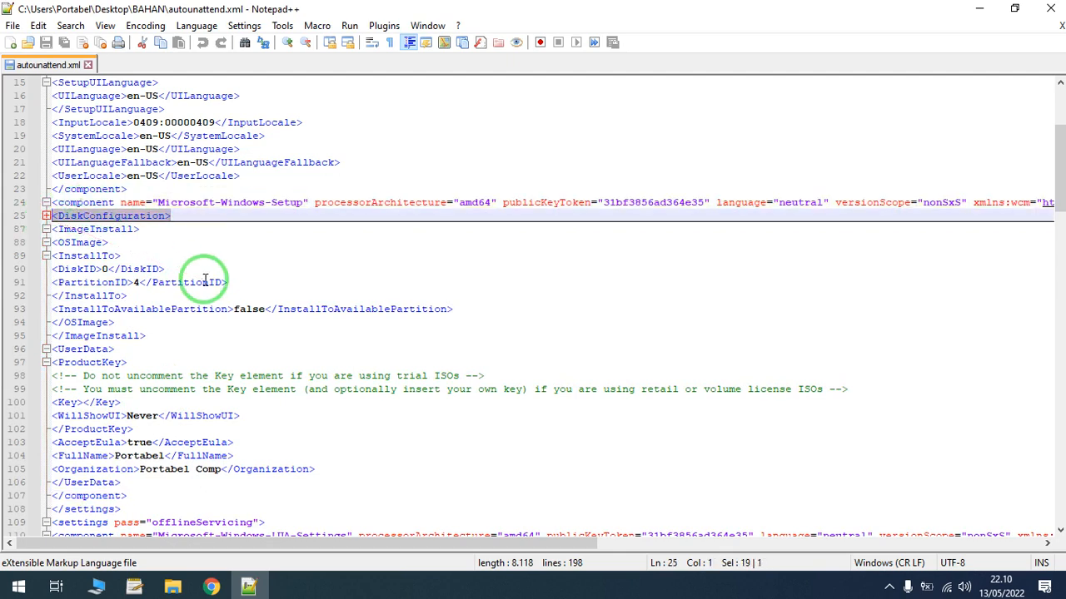
pyautogui.press('Delete')
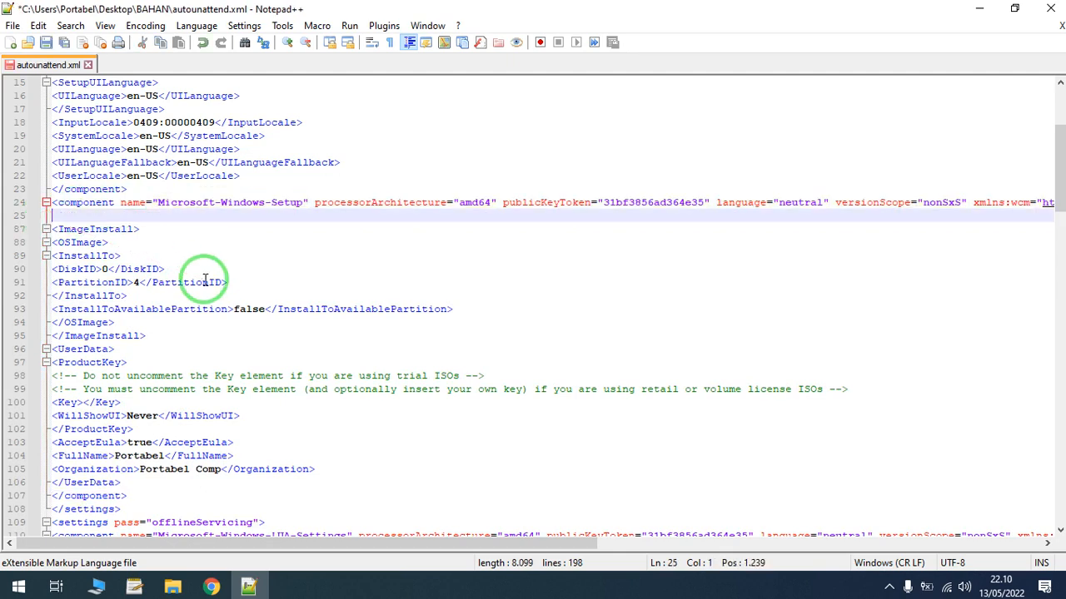
pyautogui.click(237, 296)
pyautogui.click(167, 243)
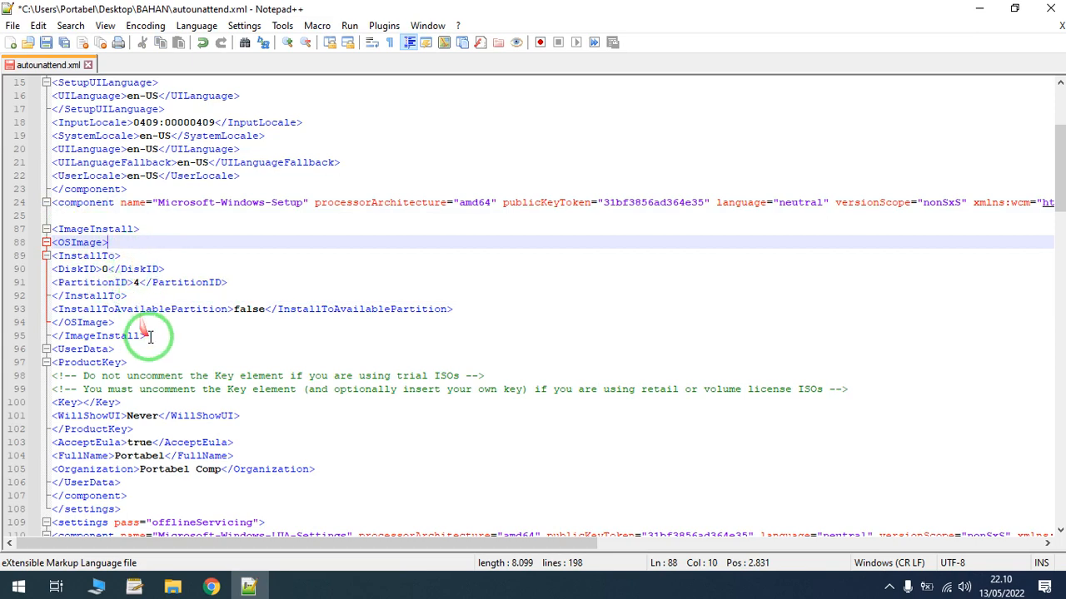
# - Check the extent of the ImageInstall section by folding and unfolding it, and delete the whole section
pyautogui.click(46, 230)
pyautogui.click(45, 230)
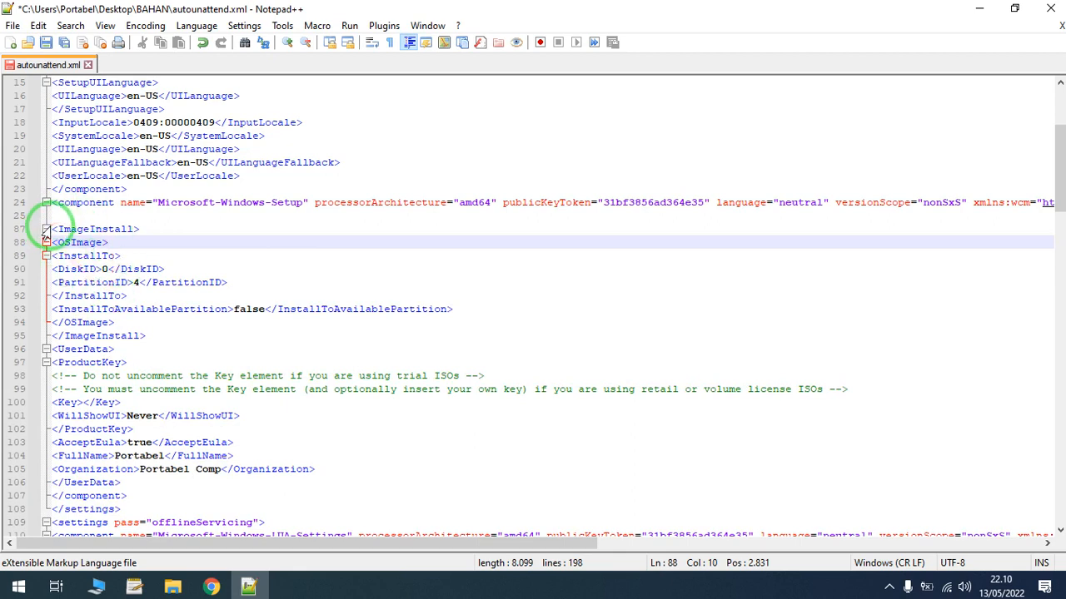
pyautogui.click(45, 229)
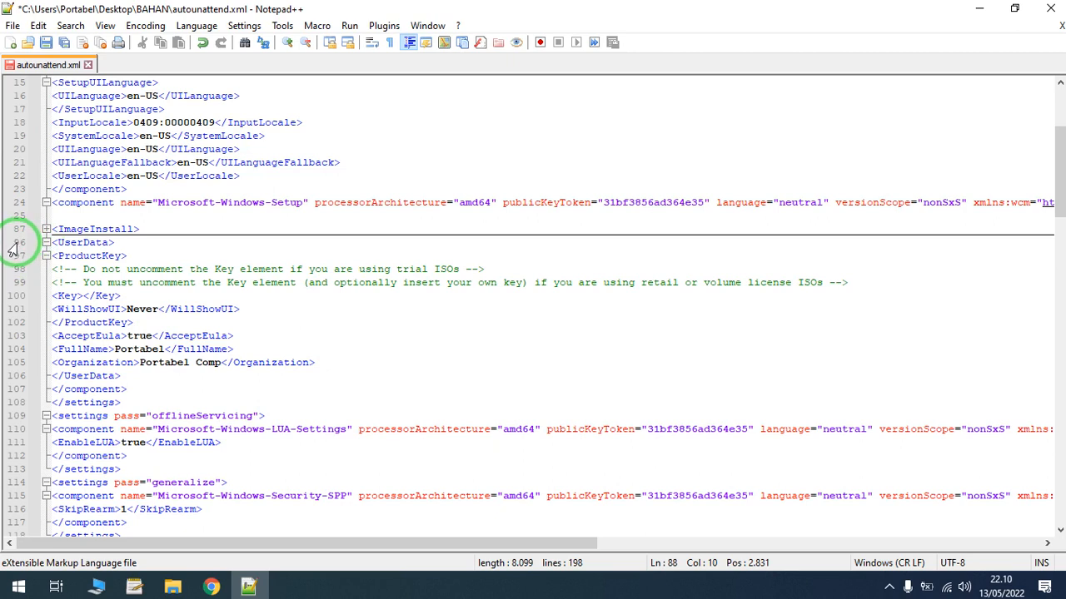
pyautogui.click(46, 229)
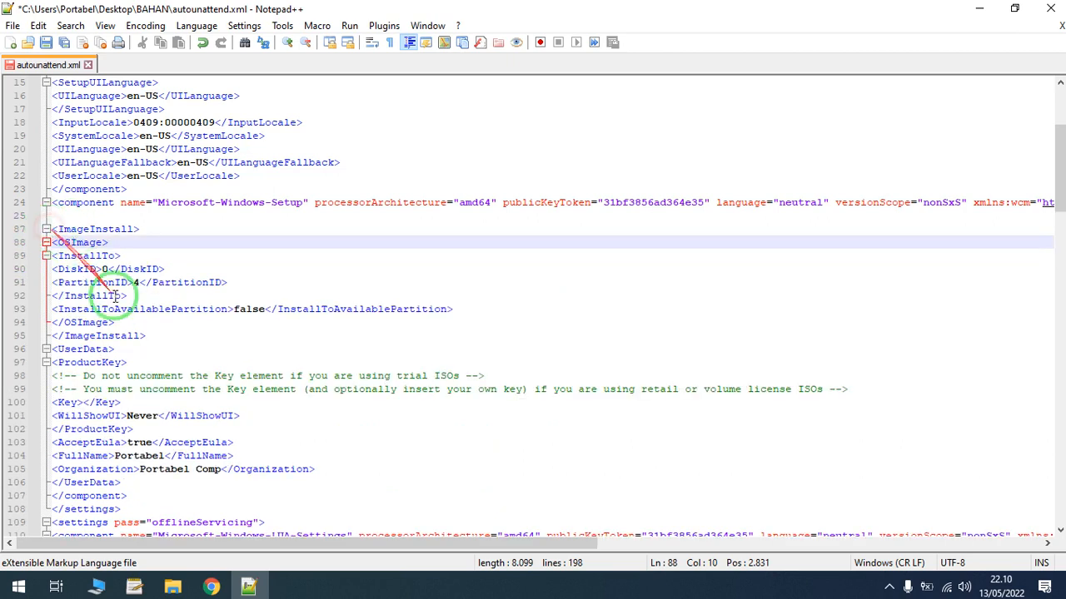
pyautogui.moveTo(148, 335); pyautogui.dragTo(46, 215)
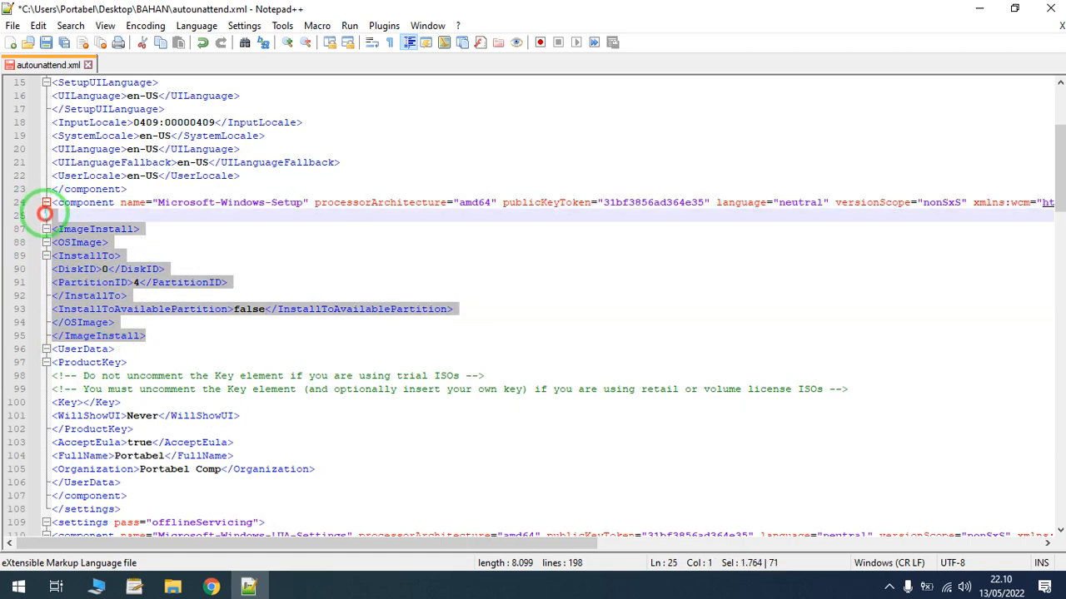
pyautogui.press('Delete')
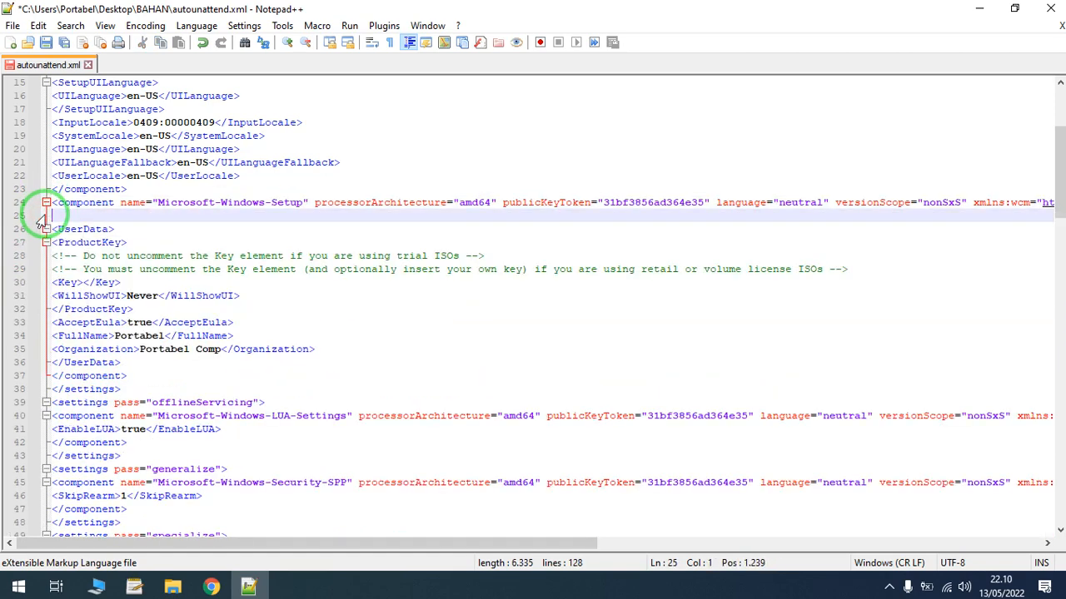
# - Remove the empty line between the Microsoft-Windows-Setup component line and the UserData tag
pyautogui.click(183, 242)
pyautogui.click(125, 217)
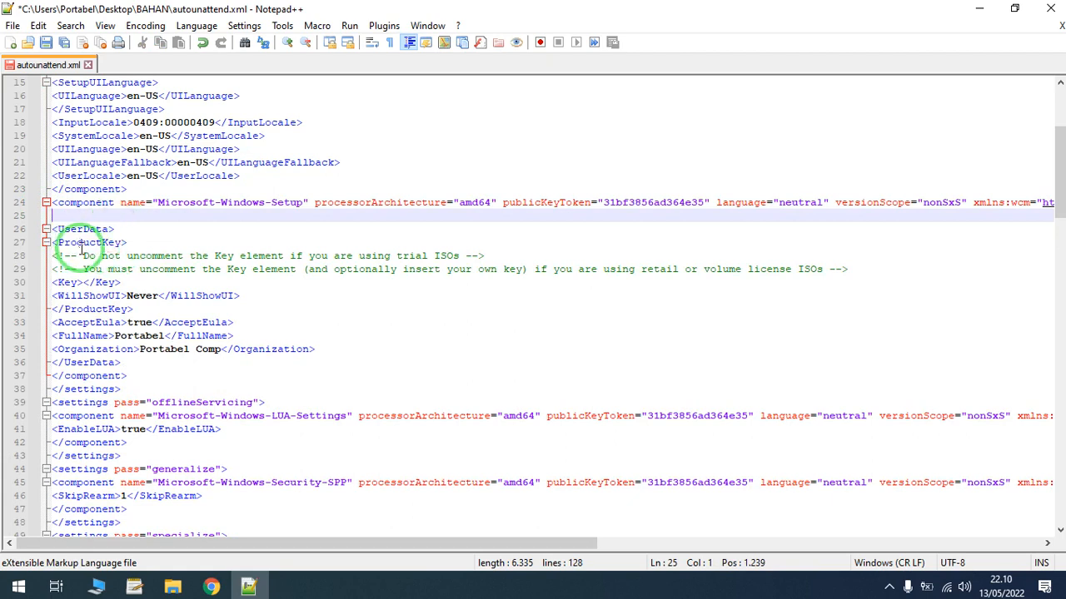
pyautogui.press('Delete')
pyautogui.click(126, 228)
pyautogui.click(133, 217)
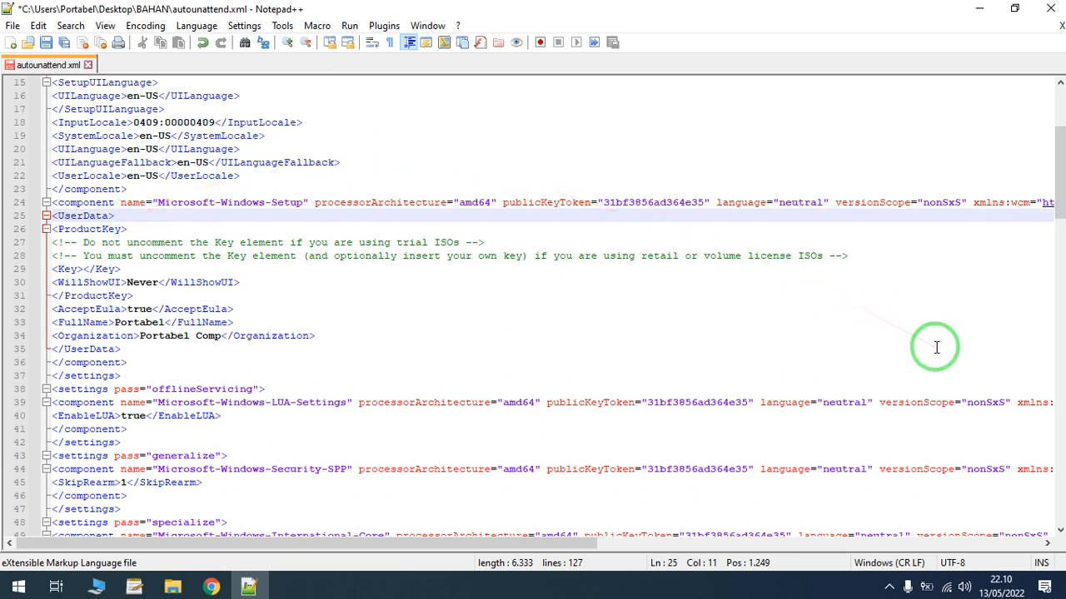
# - Save autounattend.xml and close Notepad++ to return to the BAHAN folder
pyautogui.click(417, 135)
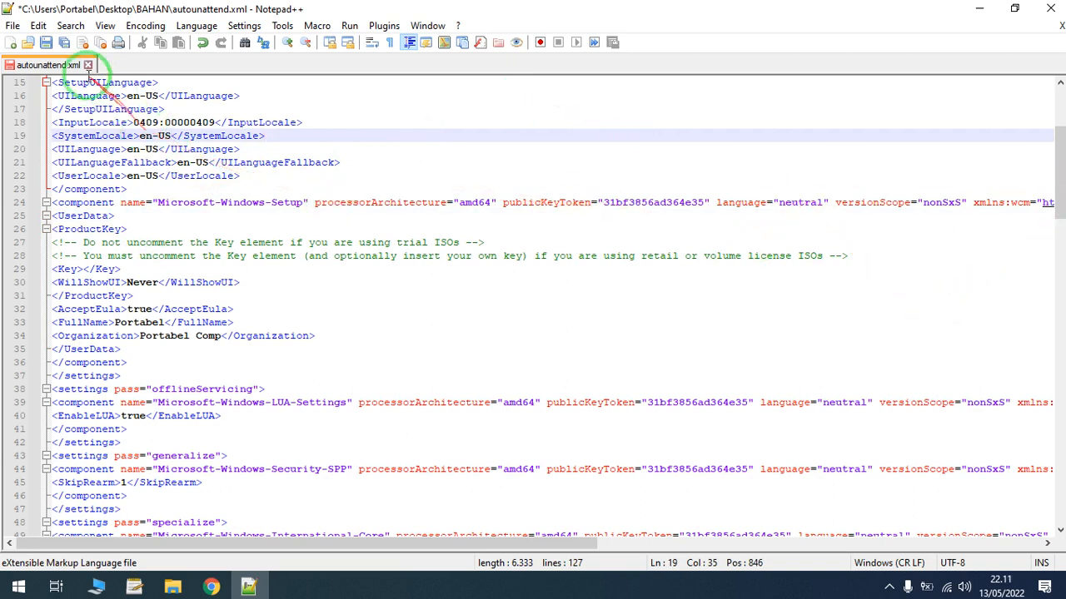
pyautogui.click(44, 42)
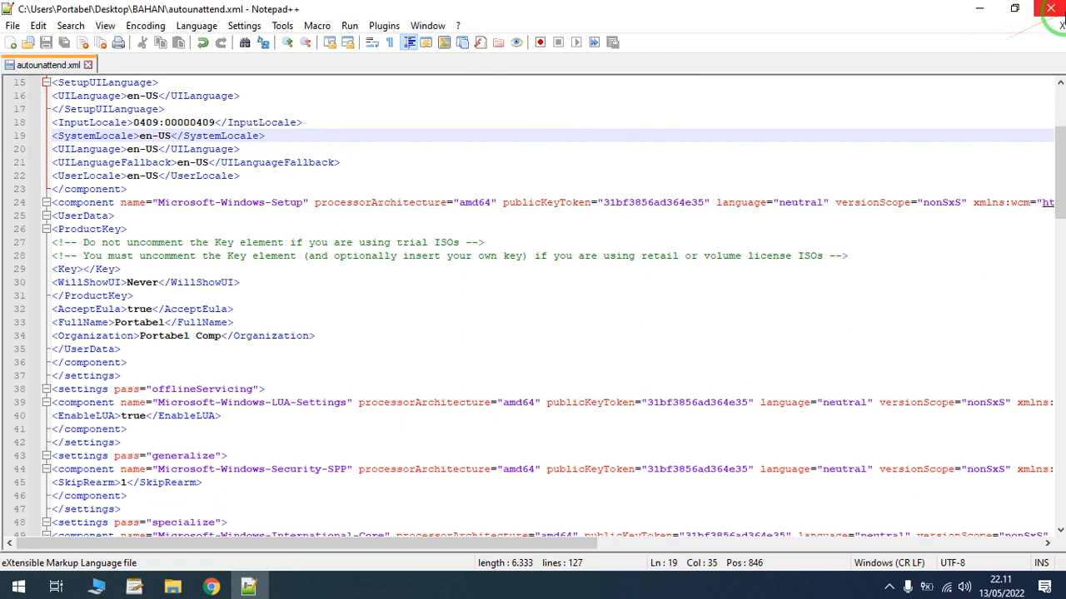
pyautogui.click(1054, 10)
pyautogui.click(435, 298)
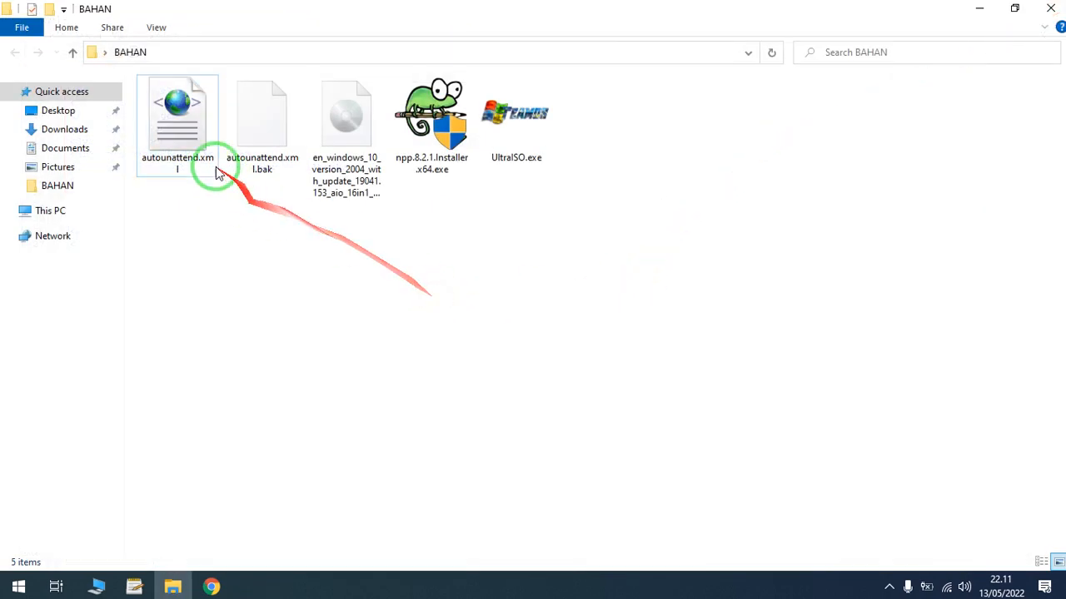
# - Open autounattend.xml from the BAHAN folder with Notepad and bring its window fully into view
pyautogui.click(179, 135)
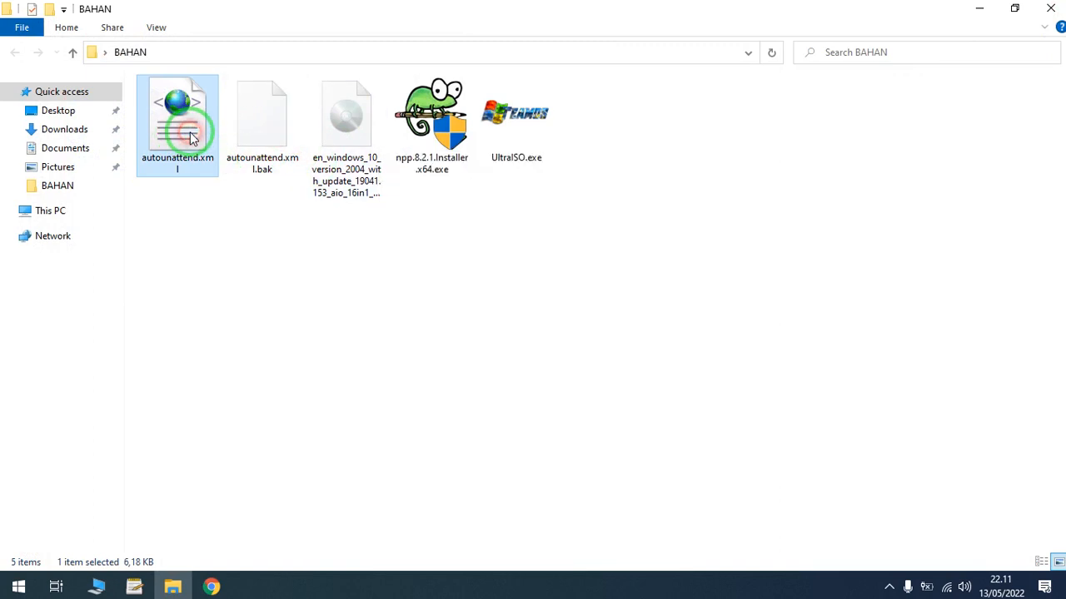
pyautogui.doubleClick(190, 137)
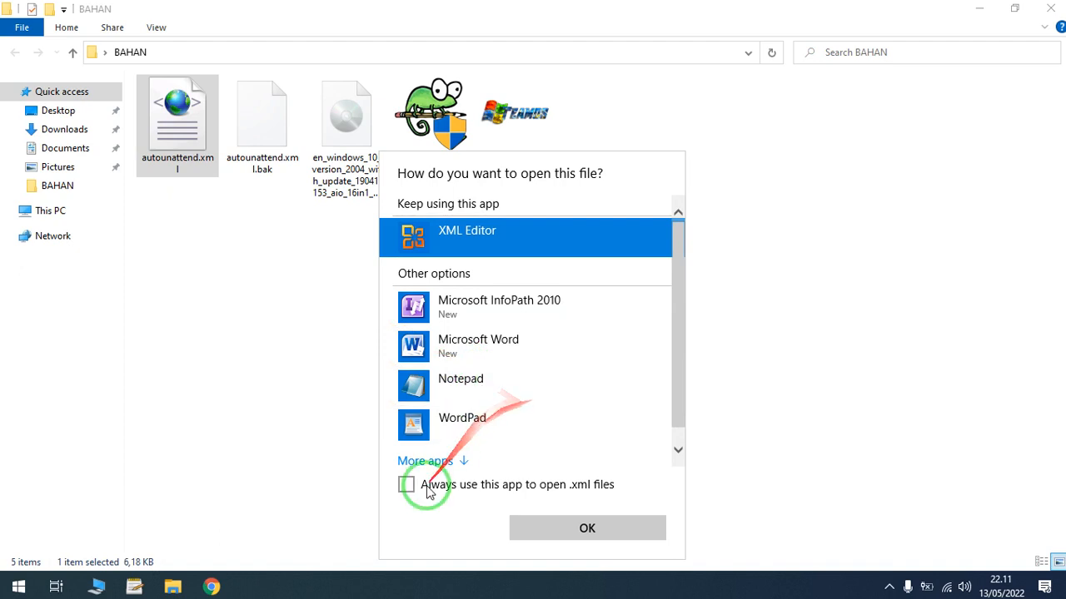
pyautogui.click(454, 465)
pyautogui.moveTo(678, 288); pyautogui.dragTo(685, 231)
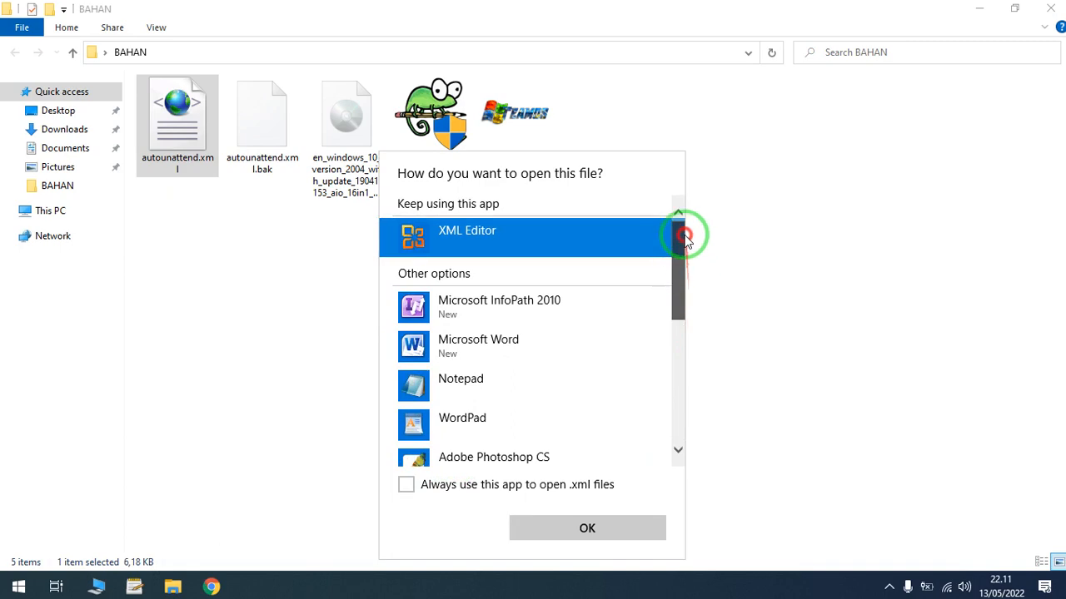
pyautogui.doubleClick(537, 387)
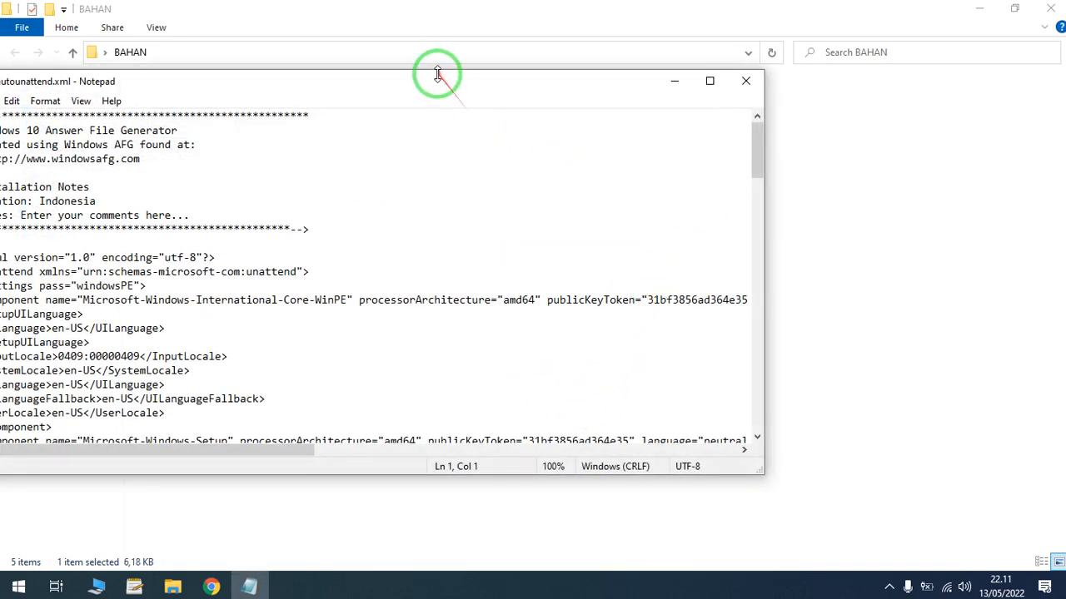
pyautogui.moveTo(438, 83); pyautogui.dragTo(567, 75)
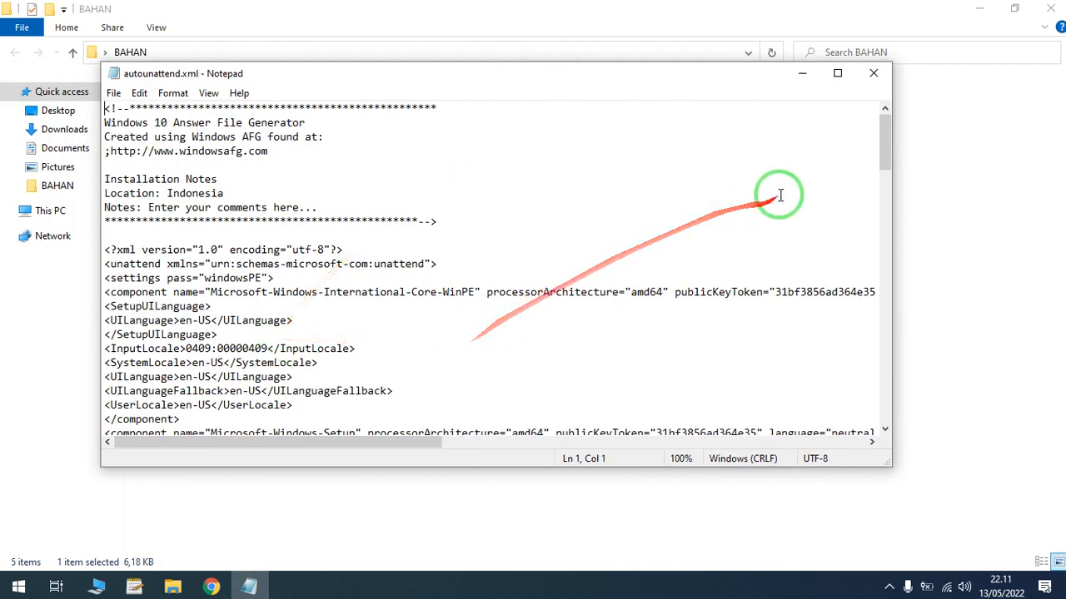
# - Examine the Microsoft-Windows-Setup and UserData sections of the saved answer file in Notepad, and close it
pyautogui.click(887, 147)
pyautogui.moveTo(887, 146); pyautogui.dragTo(889, 189)
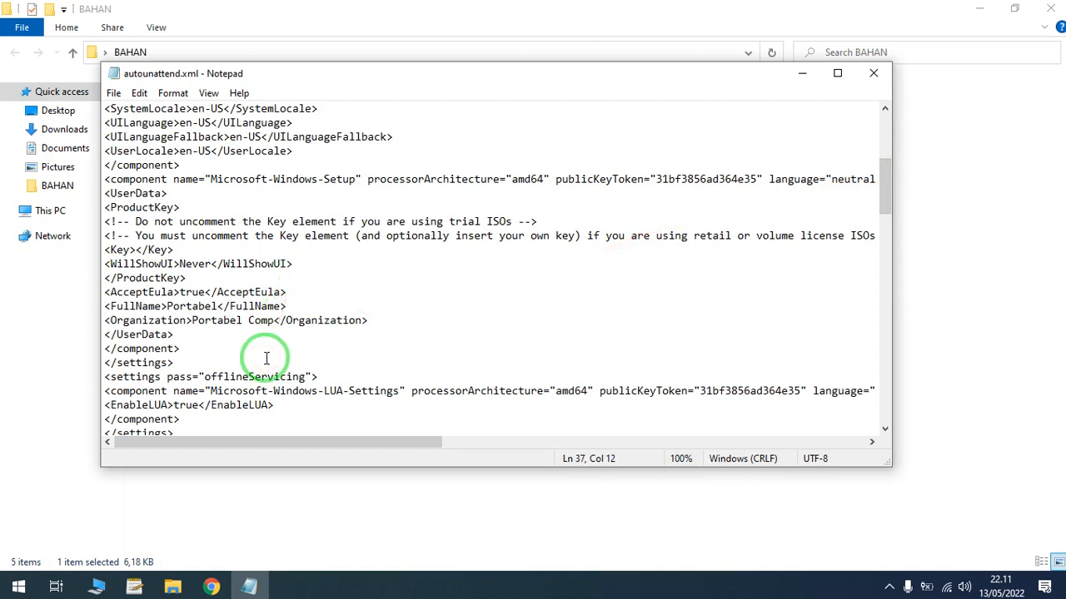
pyautogui.click(381, 323)
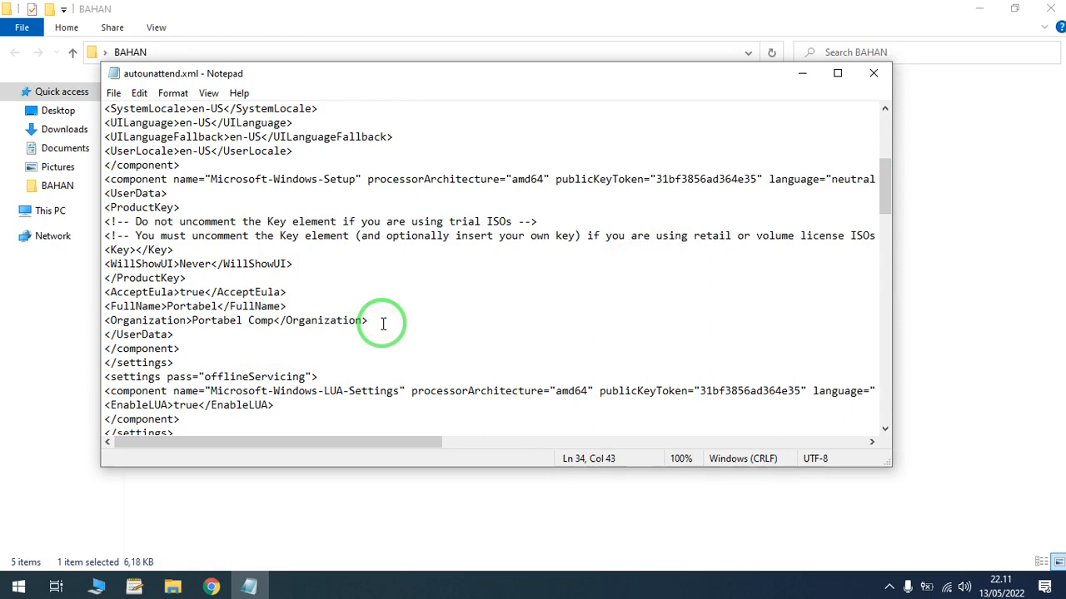
pyautogui.click(873, 74)
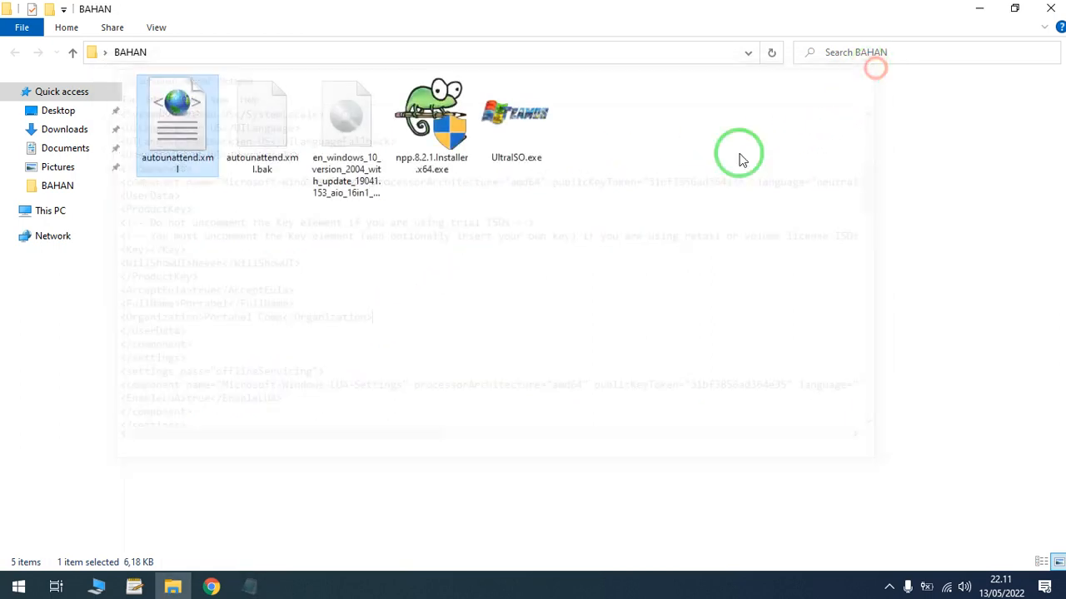
pyautogui.click(558, 345)
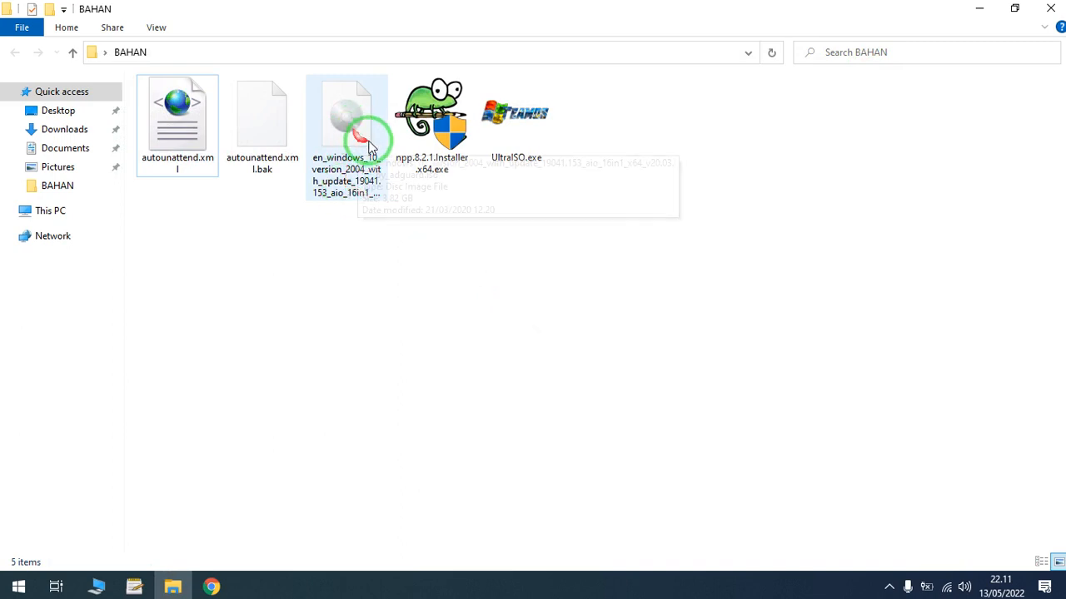
# - Minimize the BAHAN folder window and launch UltraISO from the desktop
pyautogui.click(364, 150)
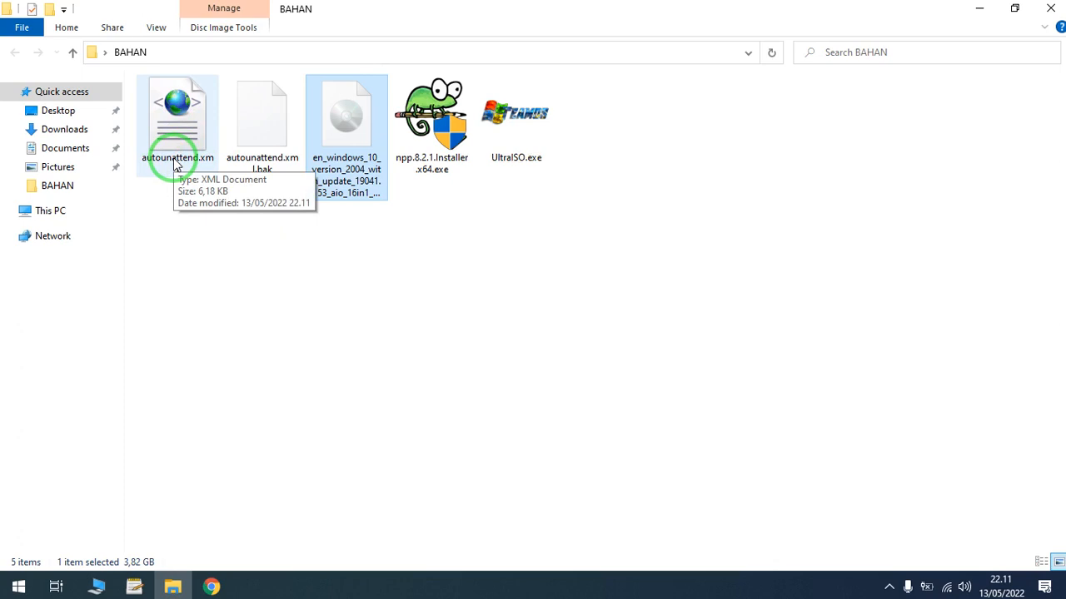
pyautogui.click(975, 12)
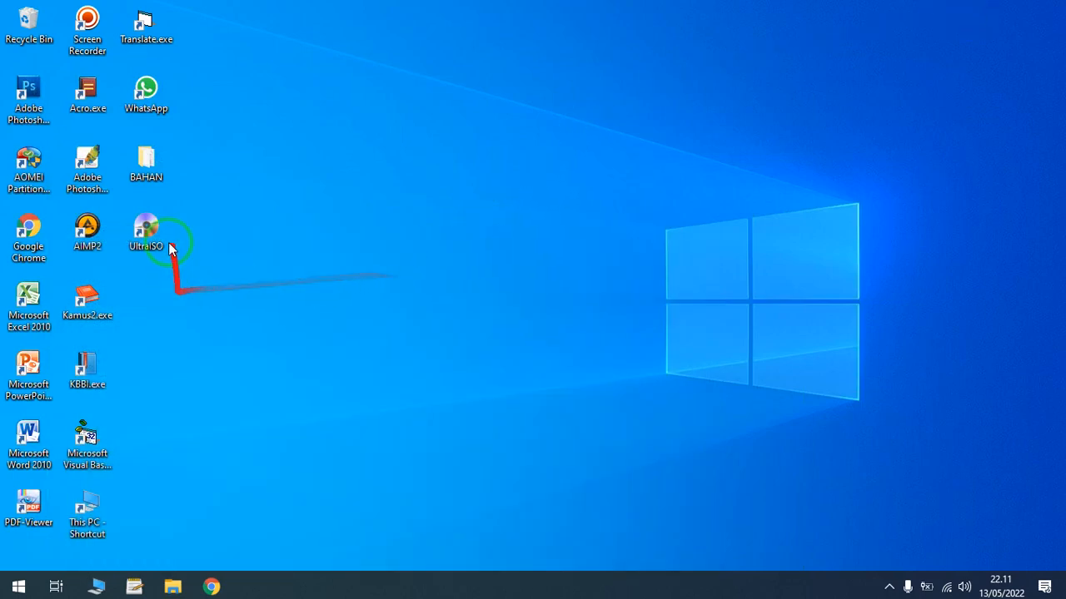
pyautogui.click(166, 236)
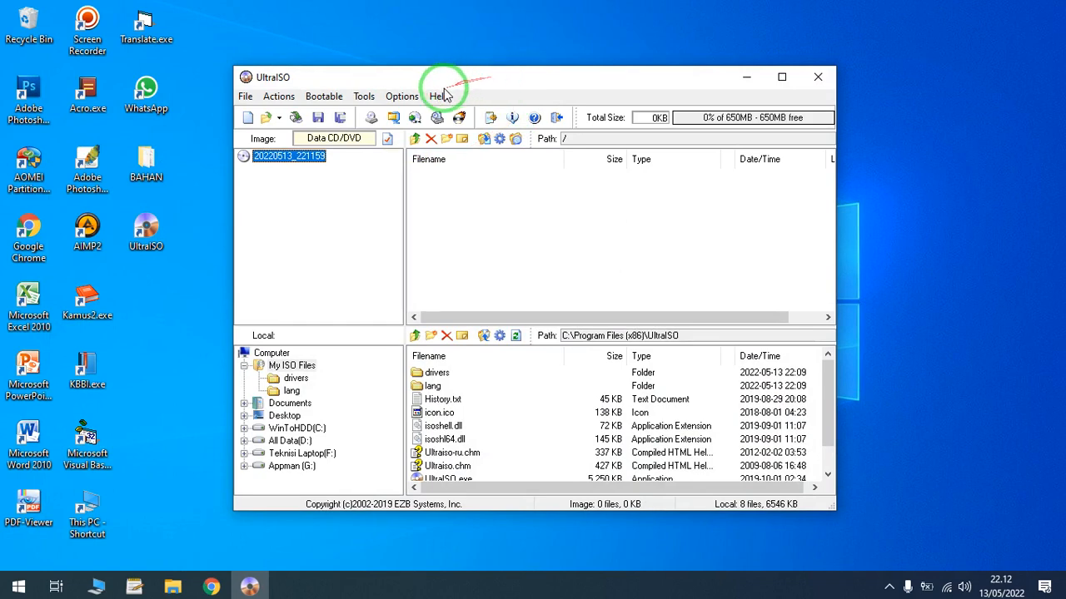
# - Disable the Recompile ISO when Saving Directly option in the UltraISO save configuration
pyautogui.click(401, 97)
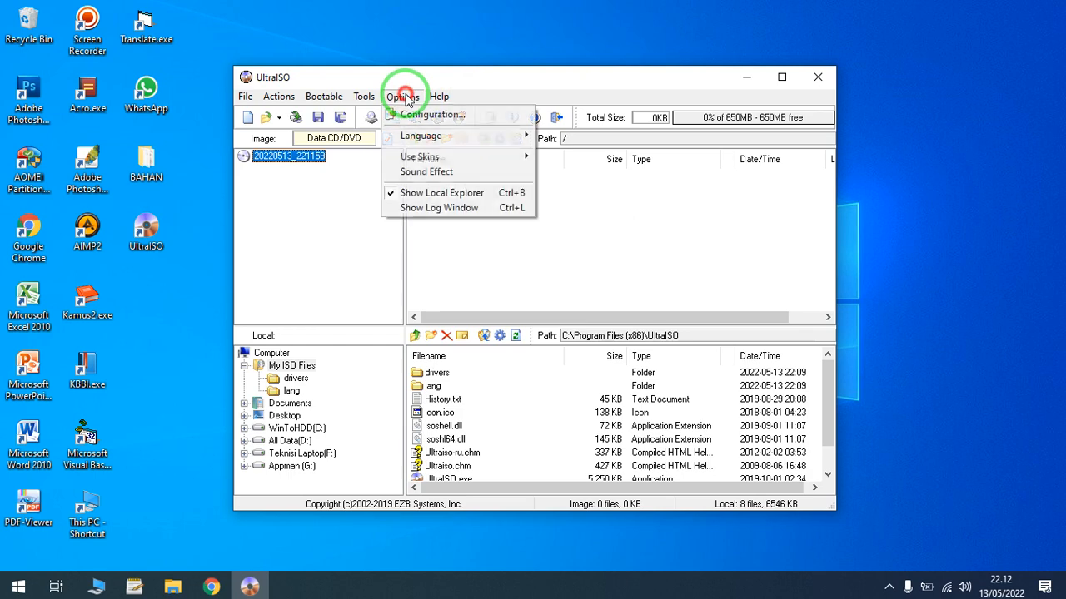
pyautogui.click(407, 114)
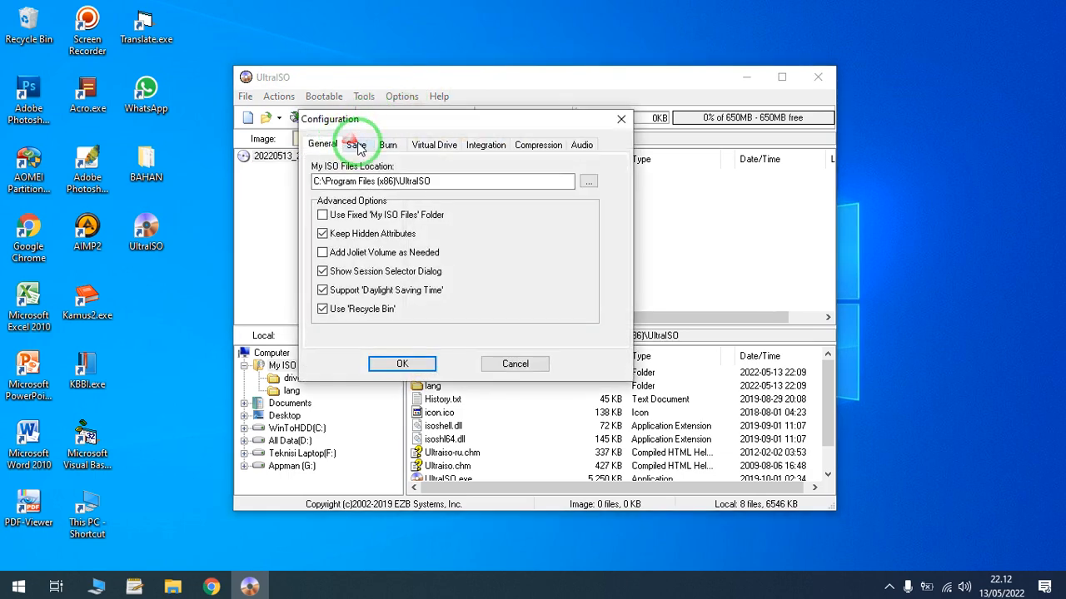
pyautogui.click(353, 145)
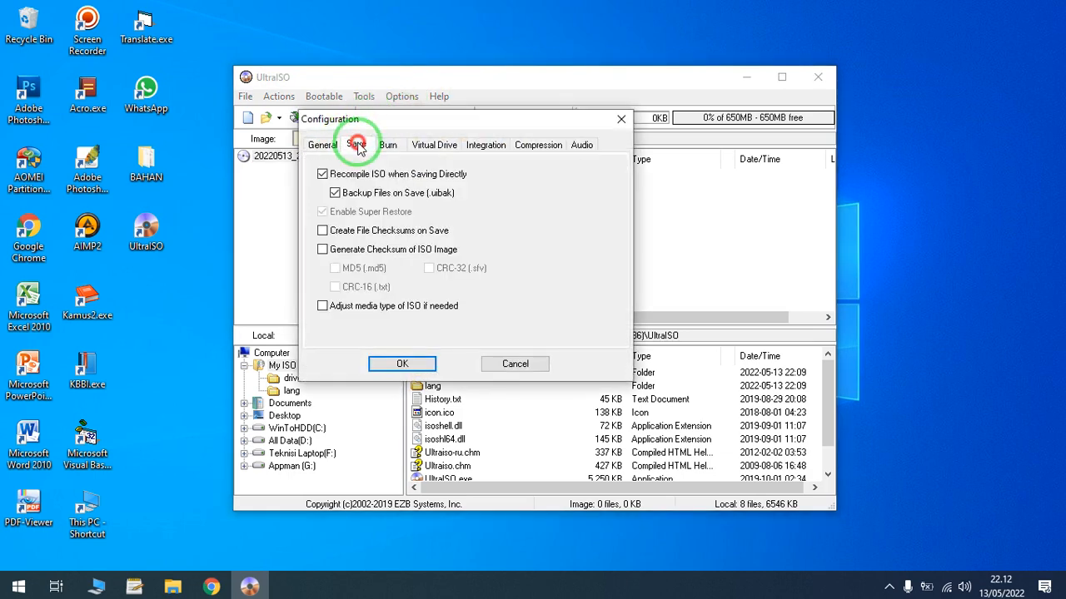
pyautogui.click(322, 174)
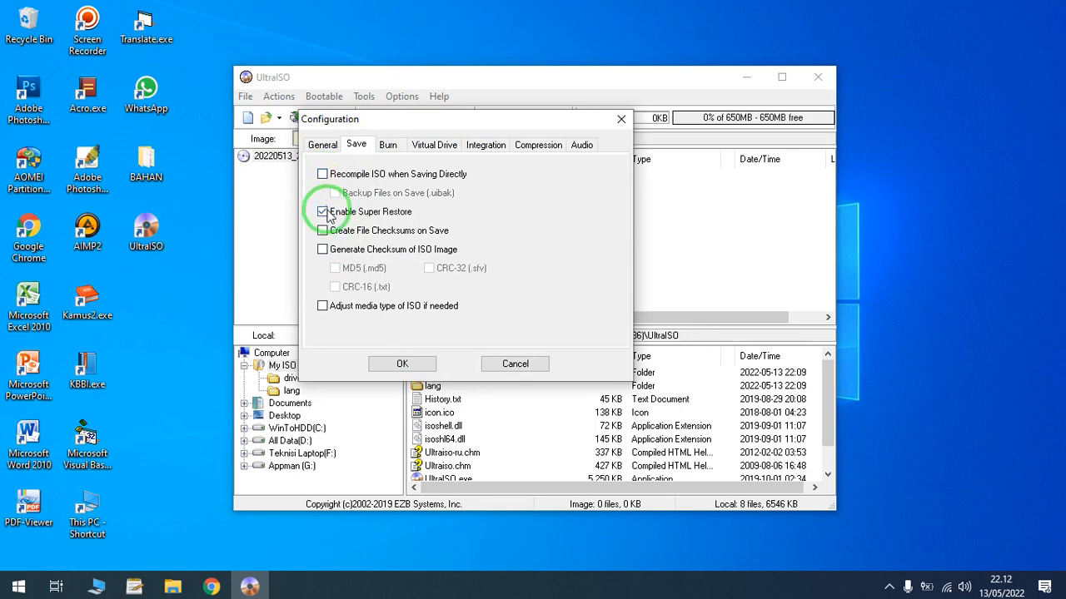
pyautogui.click(412, 364)
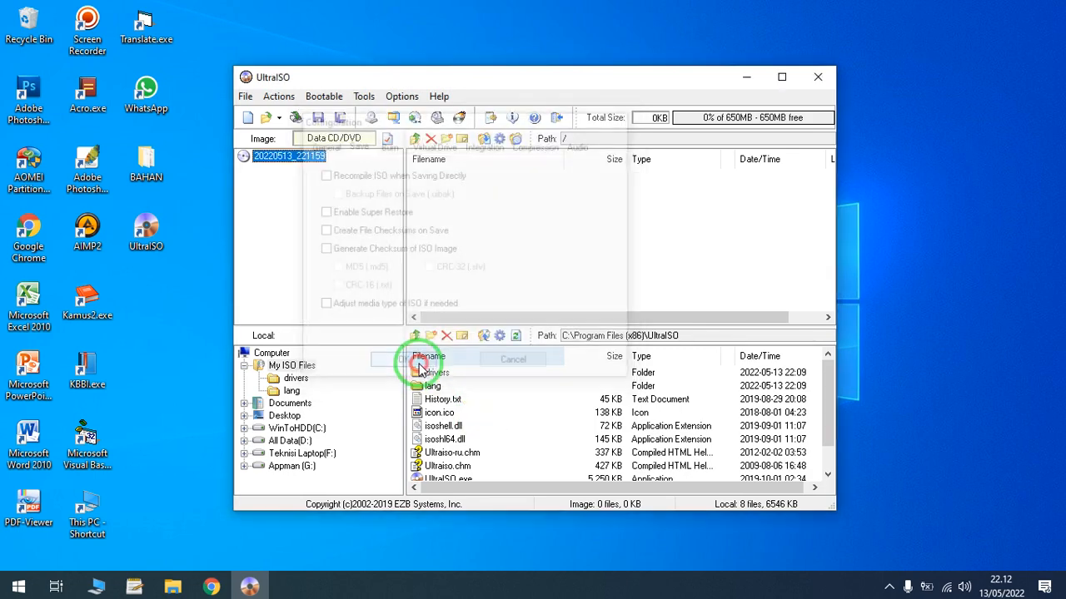
# - Open the Windows 10 version 2004 ISO from the BAHAN folder, maximize the window and enlarge the image contents area
pyautogui.click(265, 117)
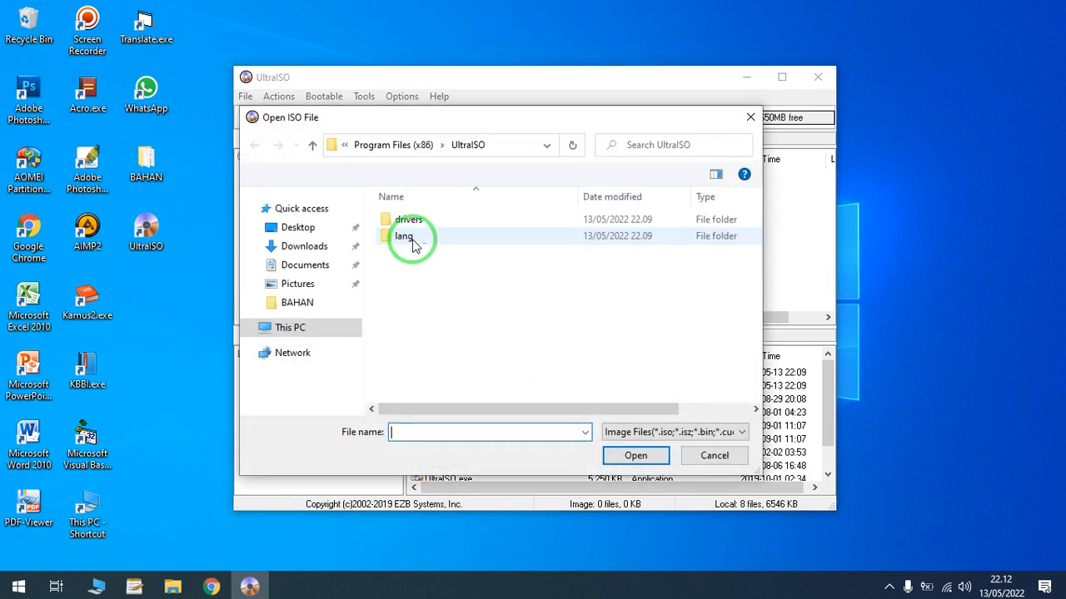
pyautogui.click(310, 303)
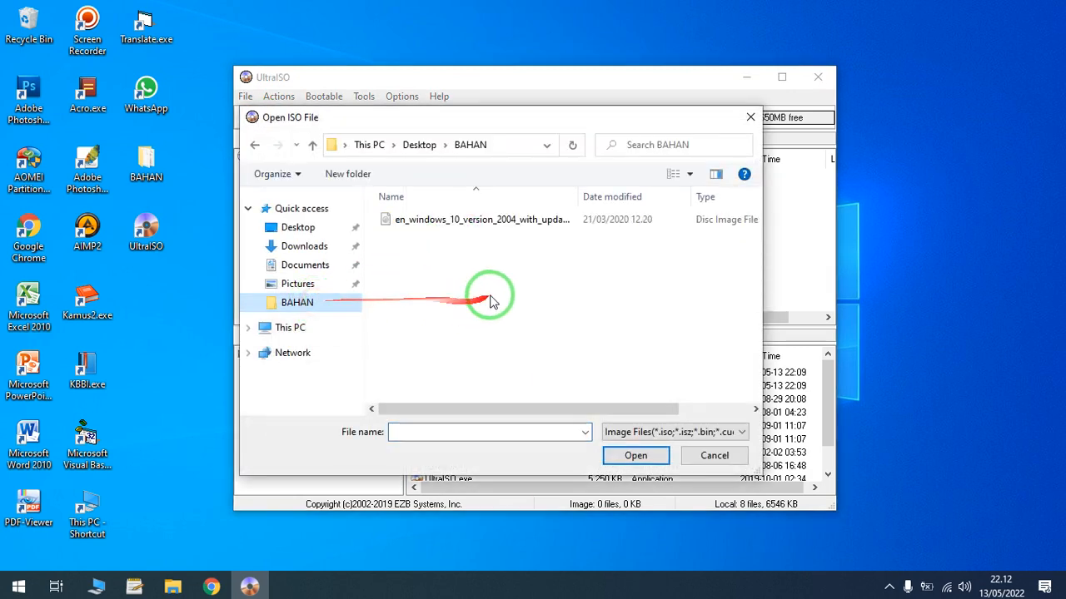
pyautogui.doubleClick(462, 220)
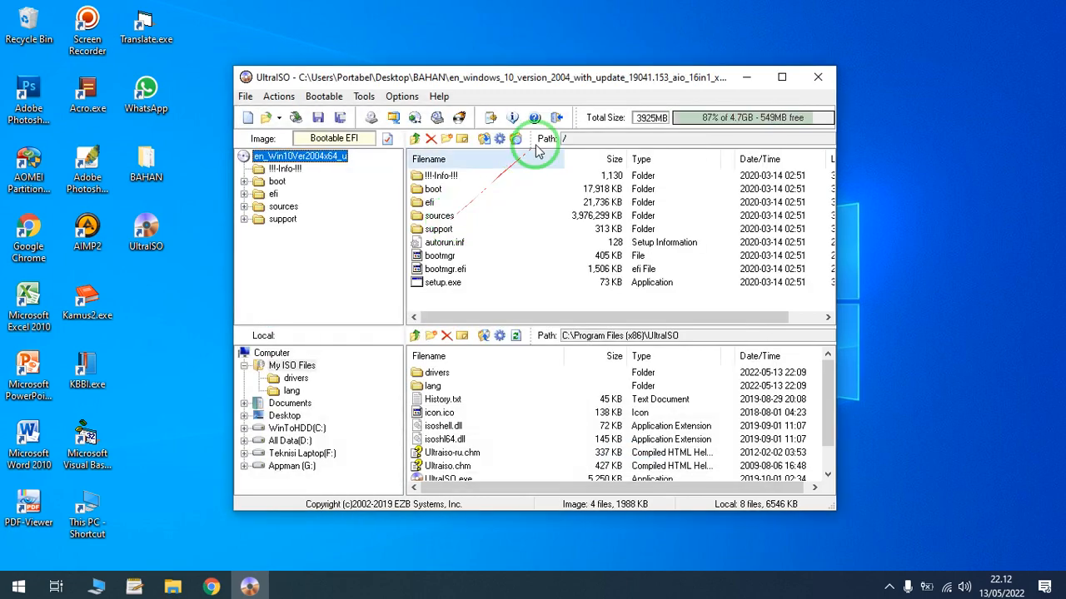
pyautogui.doubleClick(574, 81)
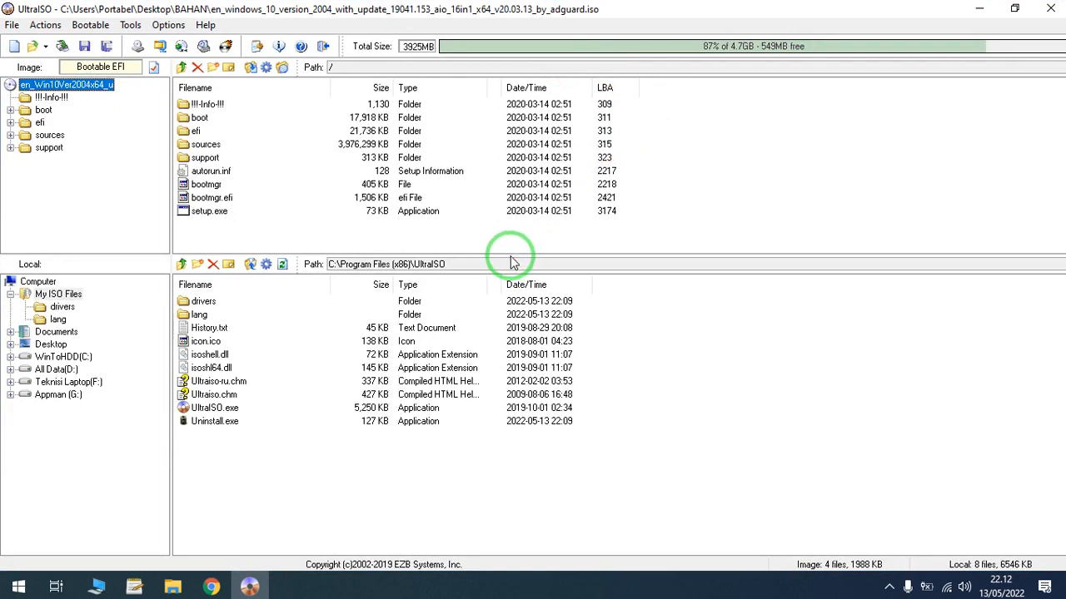
pyautogui.moveTo(512, 258); pyautogui.dragTo(504, 343)
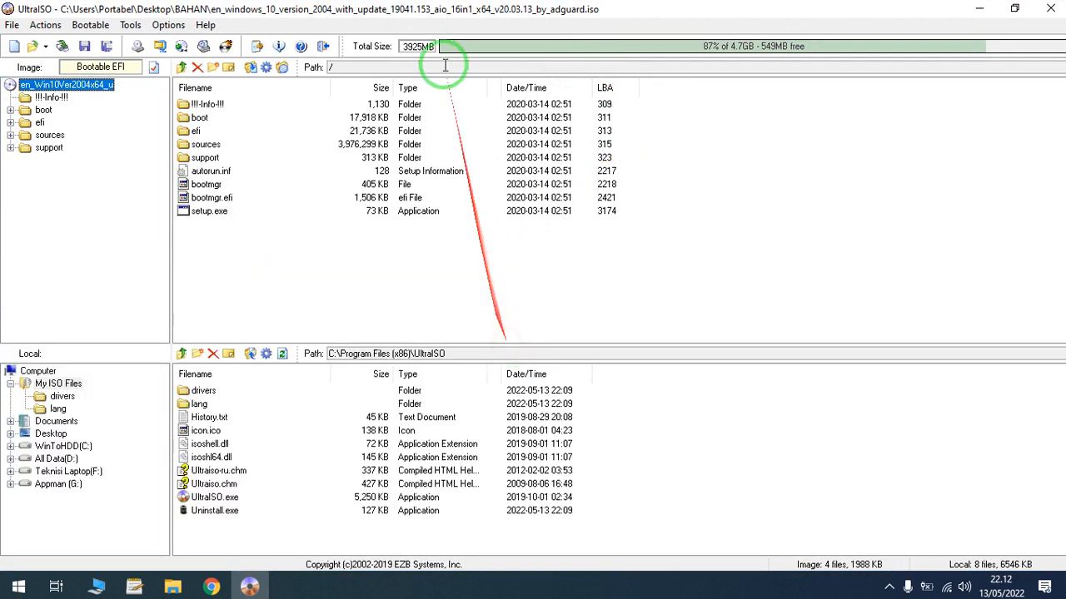
# - Restore the UltraISO window to a smaller size and add autounattend.xml from the BAHAN folder to the root of the Windows 10 image
pyautogui.doubleClick(421, 9)
pyautogui.doubleClick(148, 167)
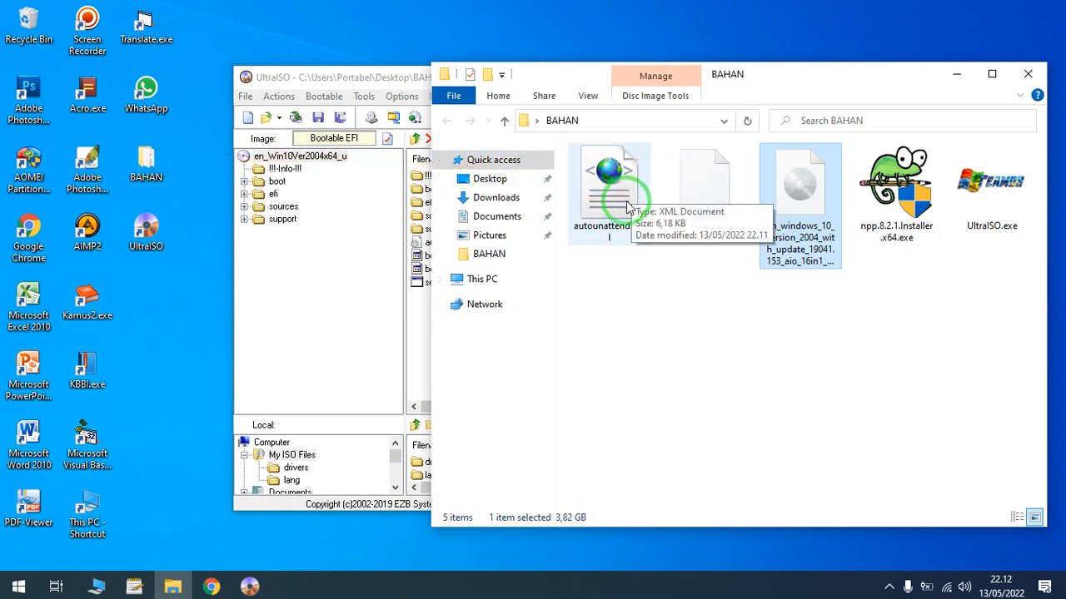
pyautogui.moveTo(789, 84); pyautogui.dragTo(947, 212)
pyautogui.moveTo(766, 307); pyautogui.dragTo(474, 328)
pyautogui.click(470, 347)
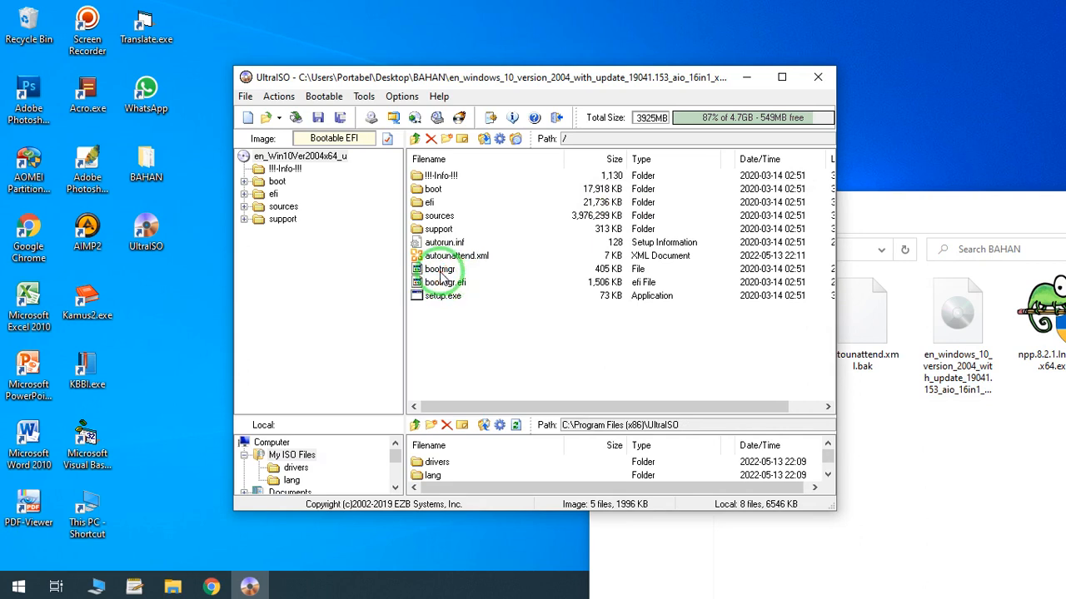
pyautogui.click(439, 271)
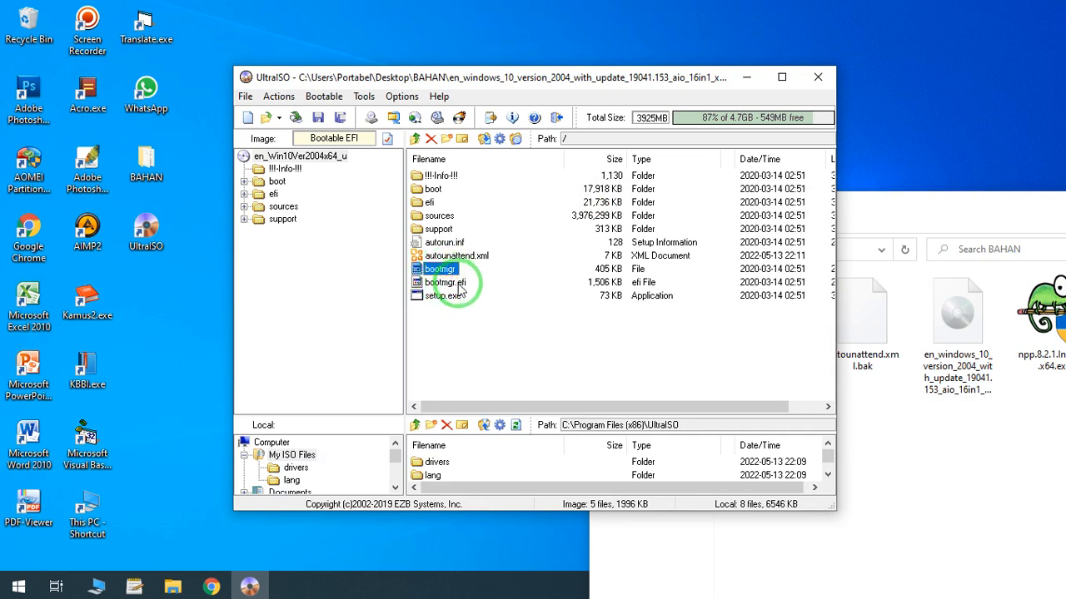
pyautogui.click(478, 335)
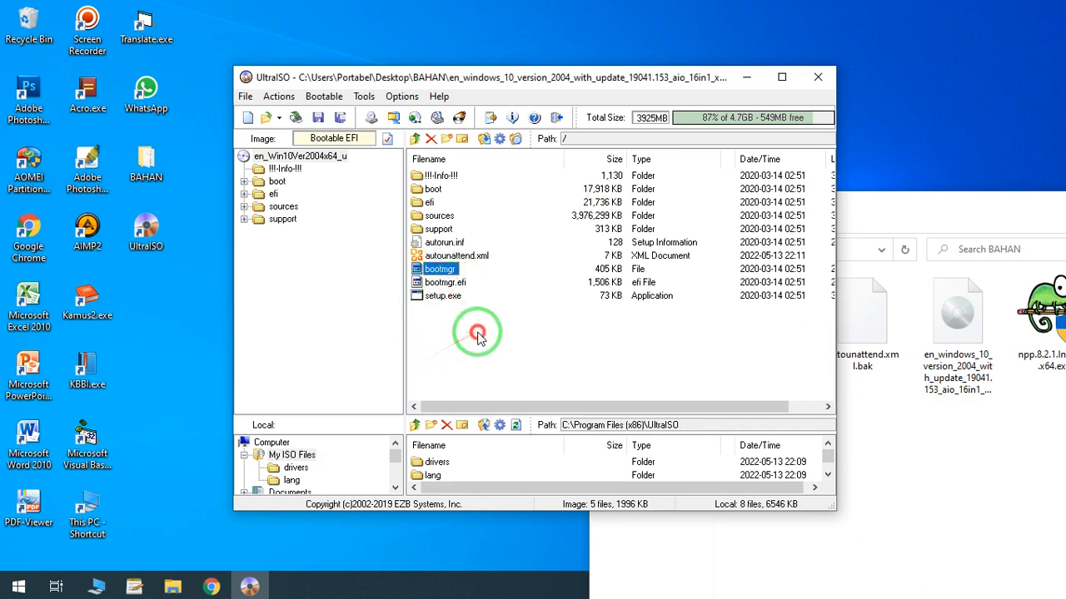
# - Save the modified Windows 10 ISO directly and close UltraISO
pyautogui.click(318, 119)
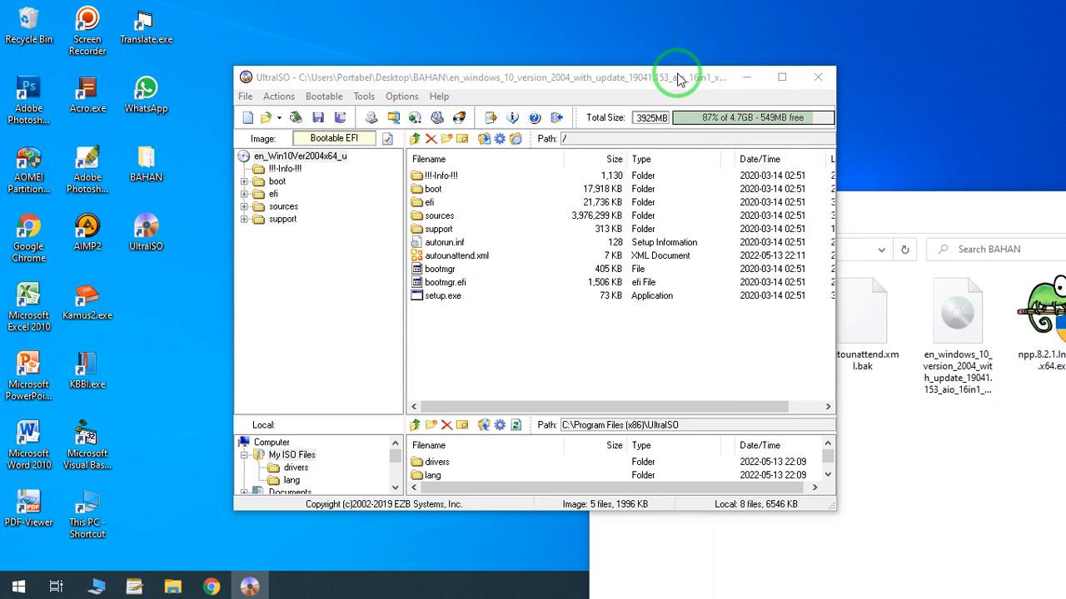
pyautogui.moveTo(678, 77); pyautogui.dragTo(582, 31)
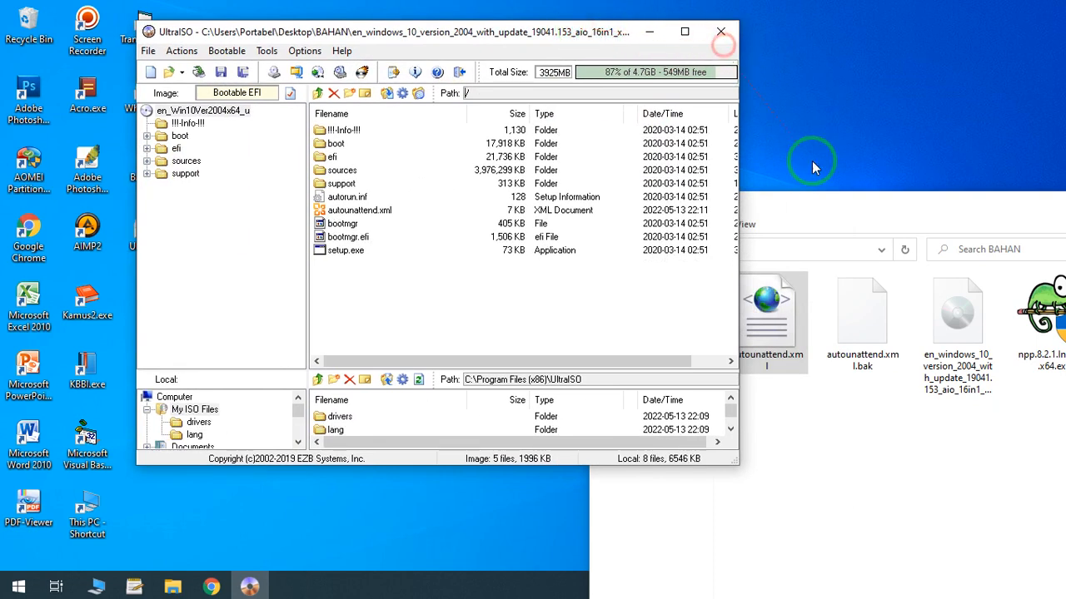
pyautogui.click(721, 31)
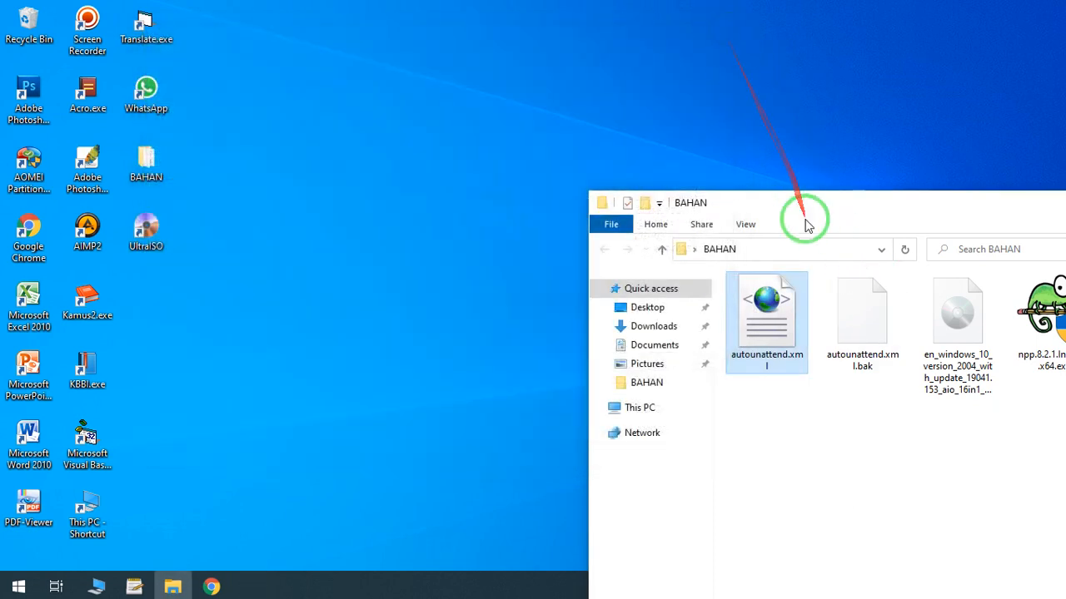
# - Bring the BAHAN folder window fully into view, select the Windows 10 ISO and maximize the window
pyautogui.moveTo(804, 224); pyautogui.dragTo(506, 72)
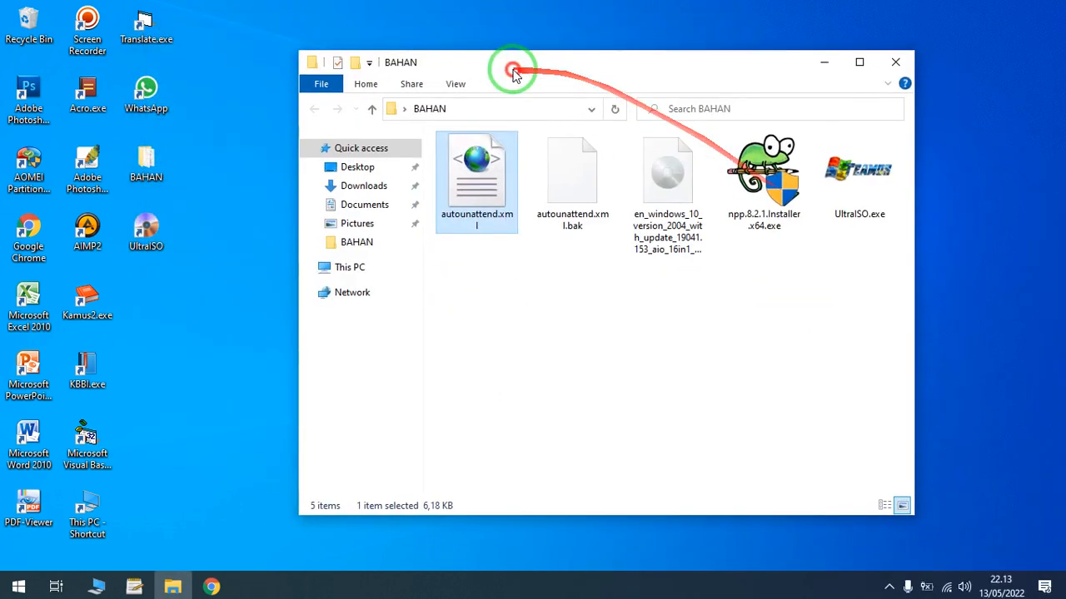
pyautogui.click(691, 196)
pyautogui.click(860, 64)
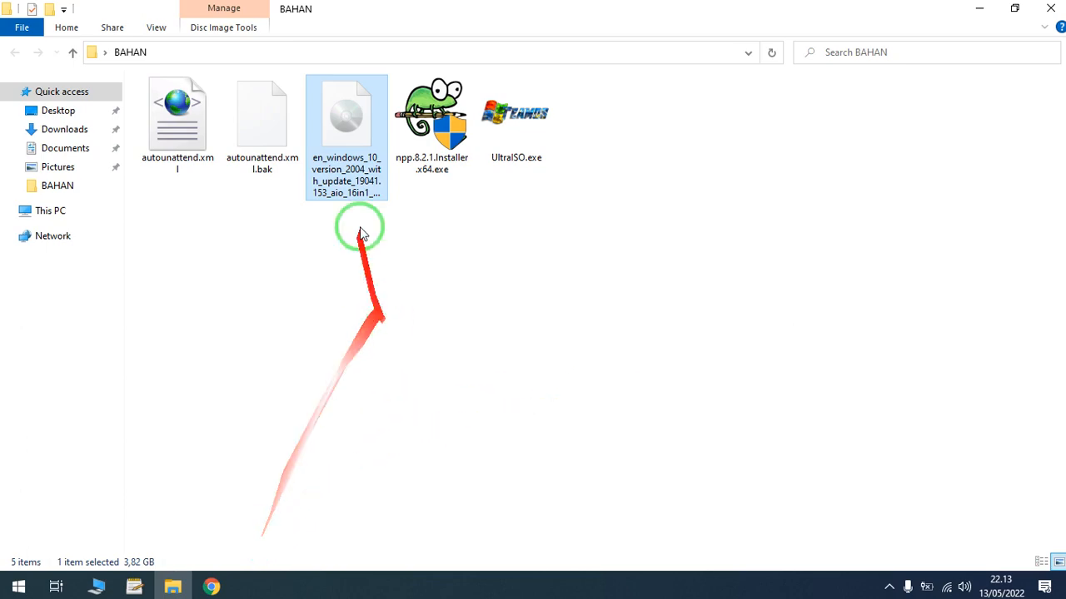
# - View the Windows Answer File Generator page in Chrome again, return to the BAHAN folder, clear the selection and minimize the folder window
pyautogui.click(211, 587)
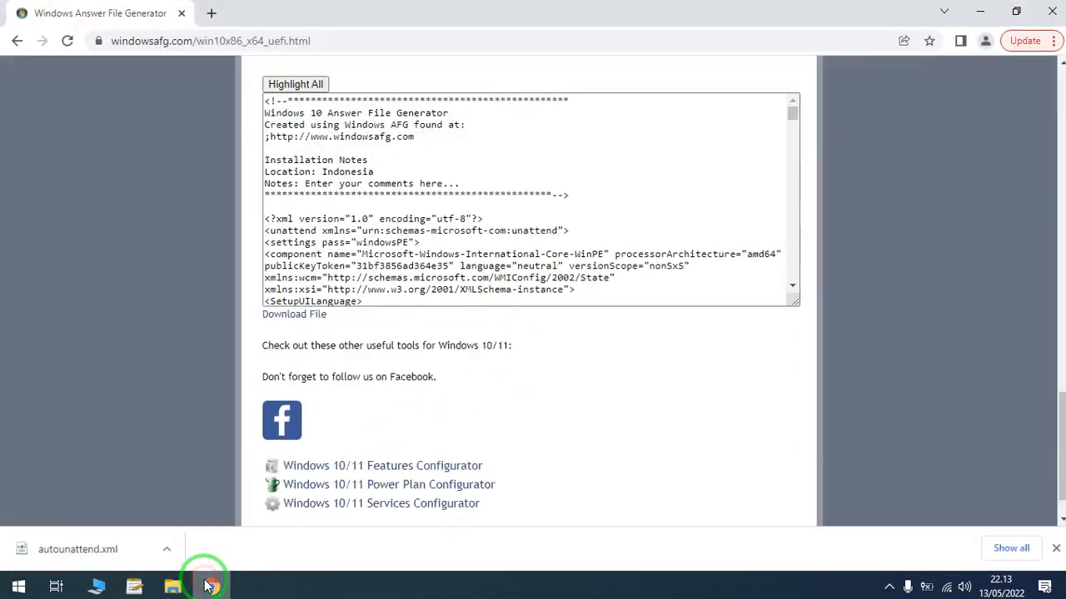
pyautogui.click(212, 586)
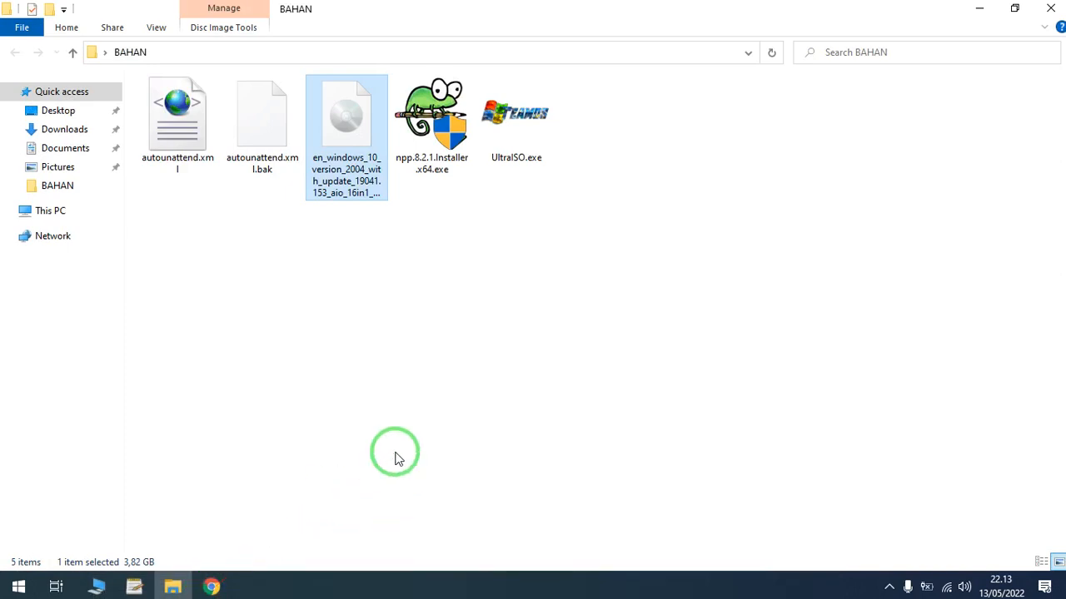
pyautogui.click(213, 587)
pyautogui.click(608, 367)
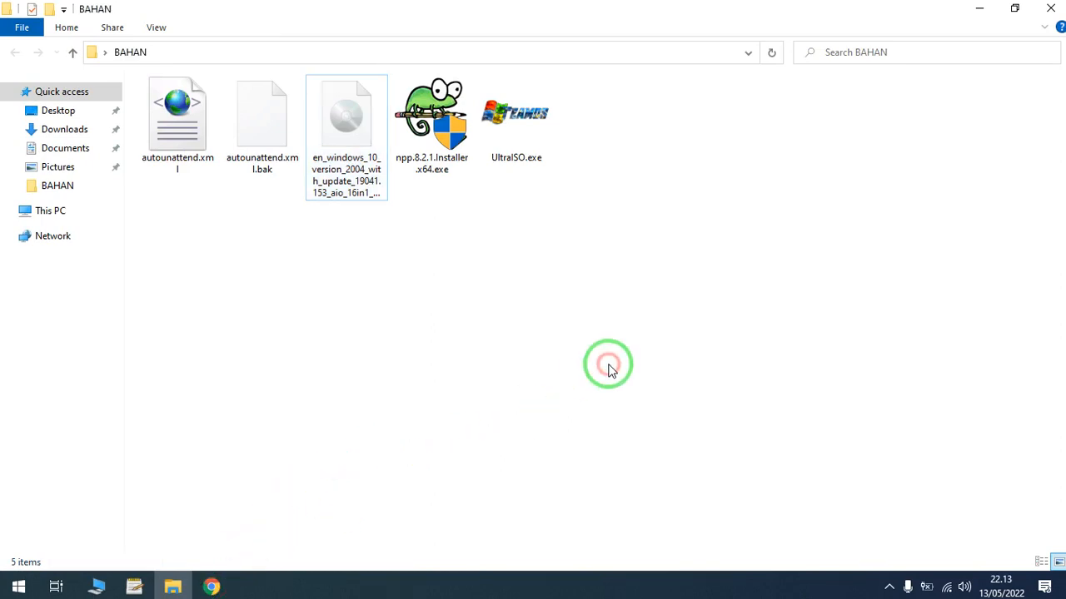
pyautogui.click(979, 8)
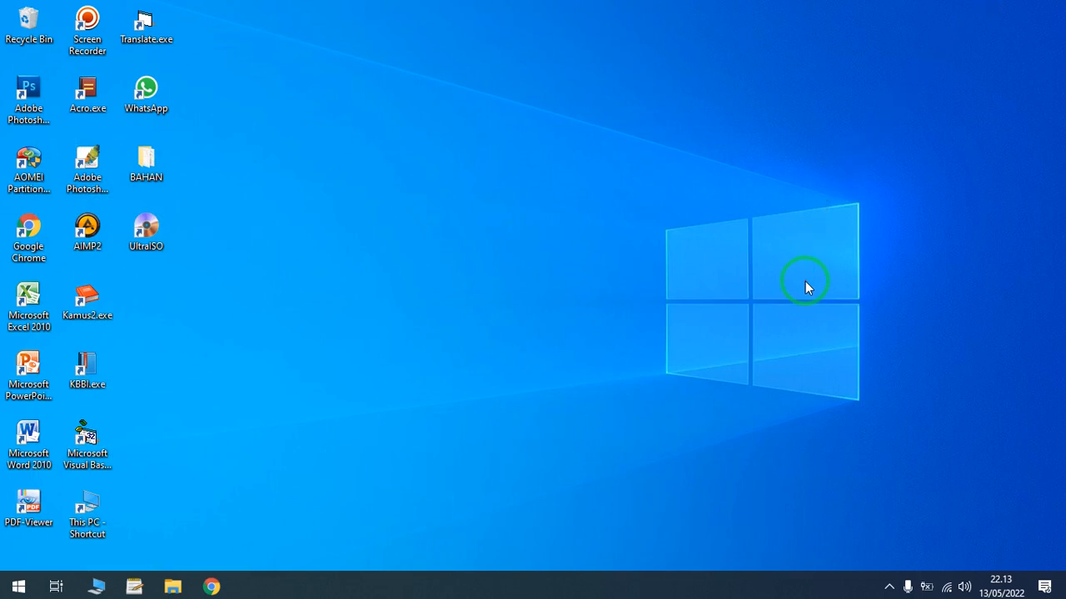